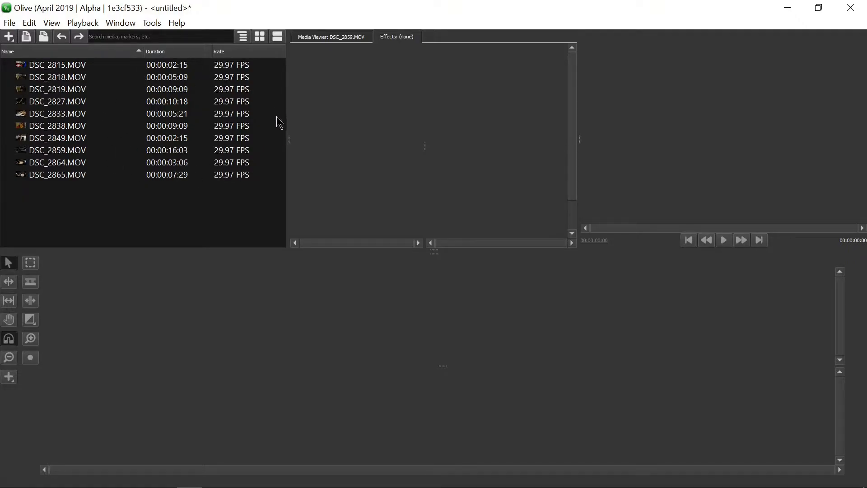
- Open the DSC_2859.MOV clip's properties, try a name edit, then discard it
mouse_move(111, 124)
mouse_move(46, 72)
right_click(61, 154)
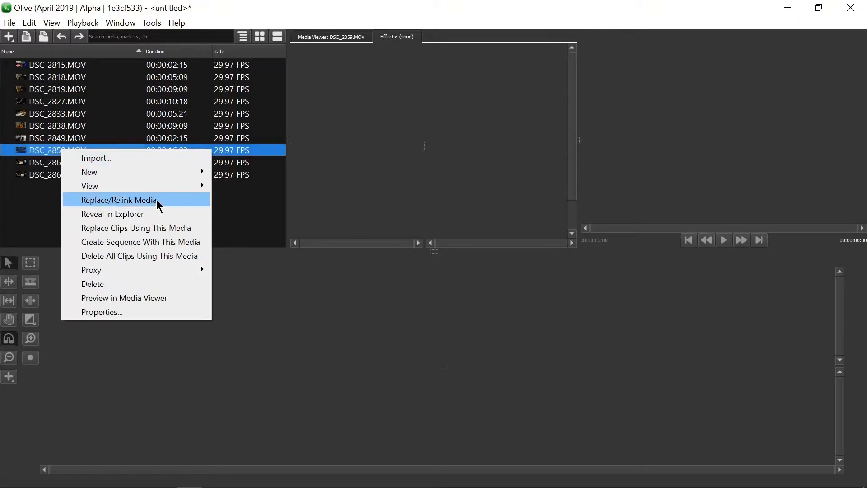
left_click(161, 311)
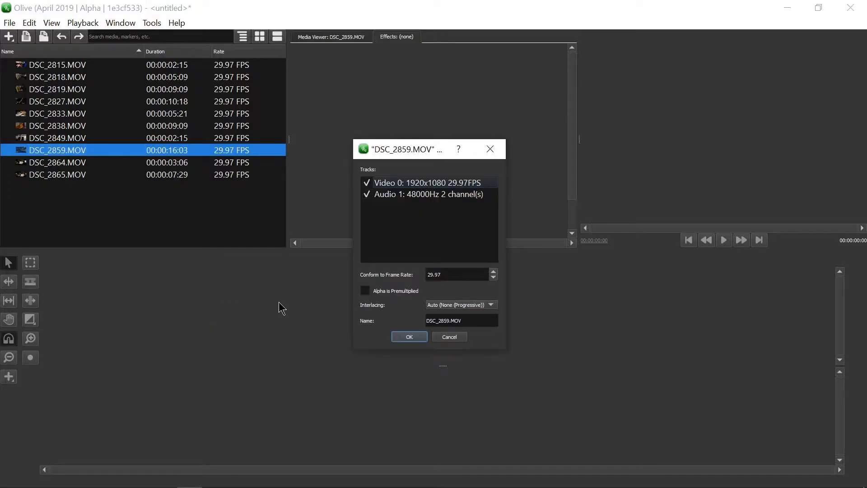
triple_click(479, 319)
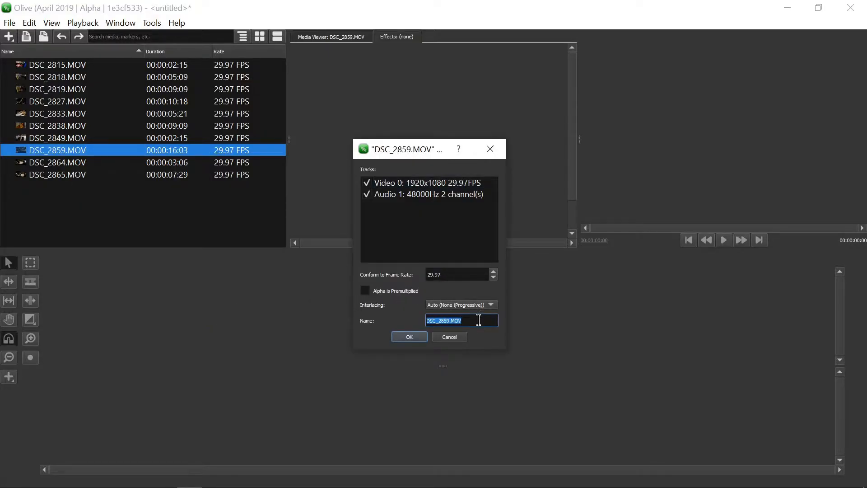
type("yukfulcvl")
left_click(449, 338)
- Select DSC_2818, DSC_2819, DSC_2833 and DSC_2849 in the media list, then clear the selection
left_click(173, 200)
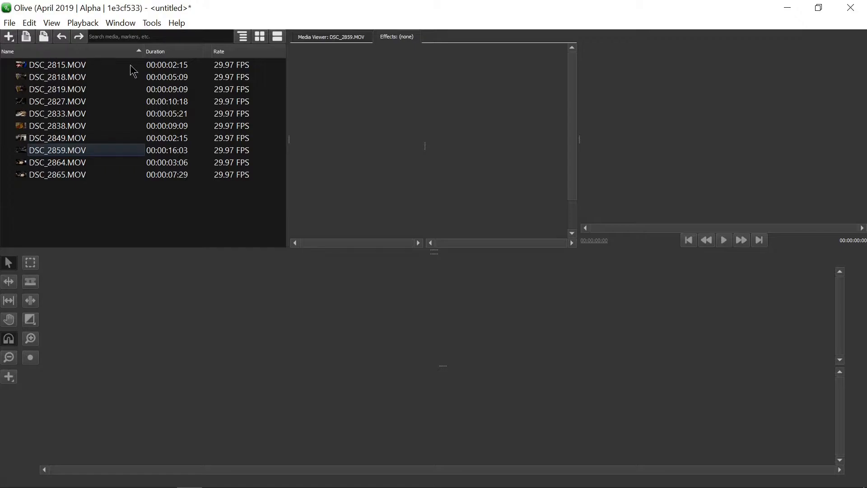
left_click(59, 79)
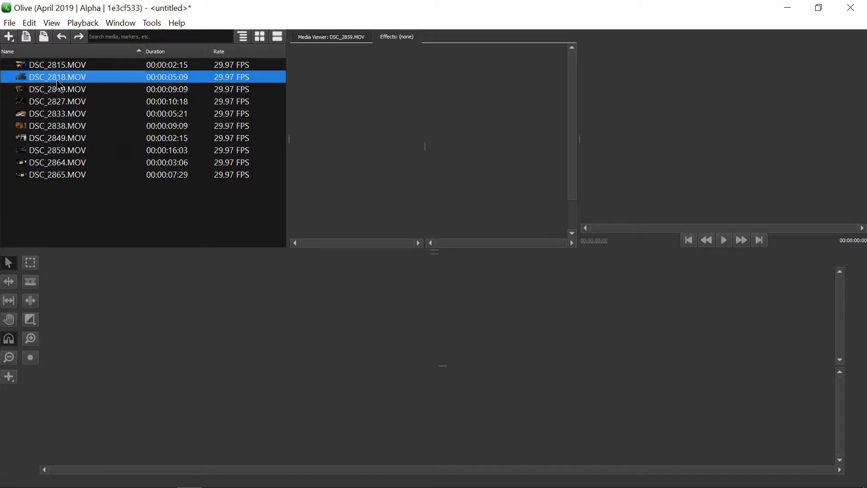
left_click(65, 93)
left_click(69, 114)
left_click(69, 138)
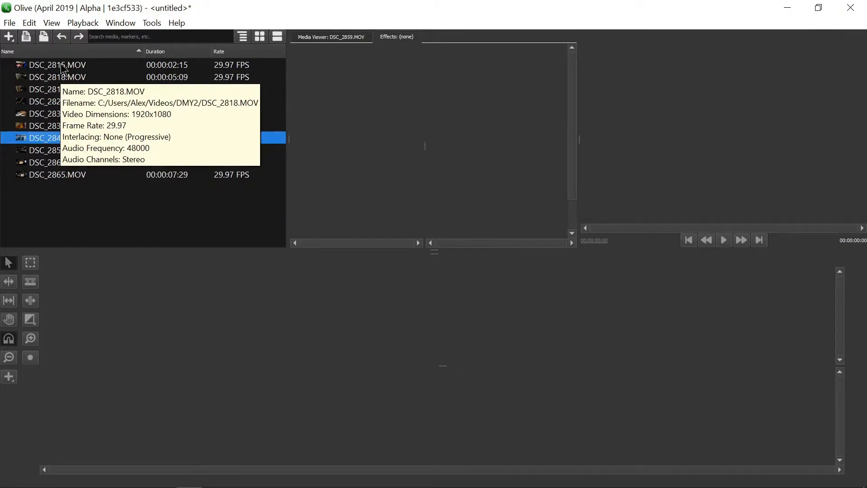
left_click(82, 215)
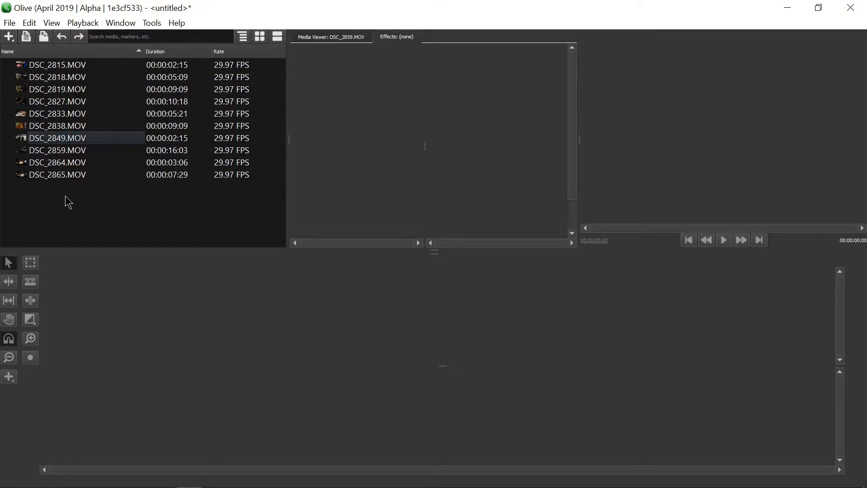
- Try list, icon and tree views, then settle on icon view with enlarged thumbnails
left_click(242, 40)
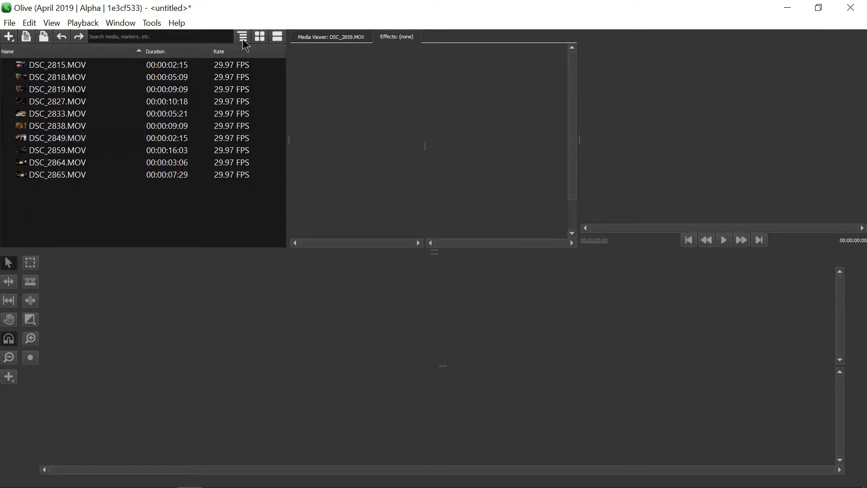
left_click(258, 39)
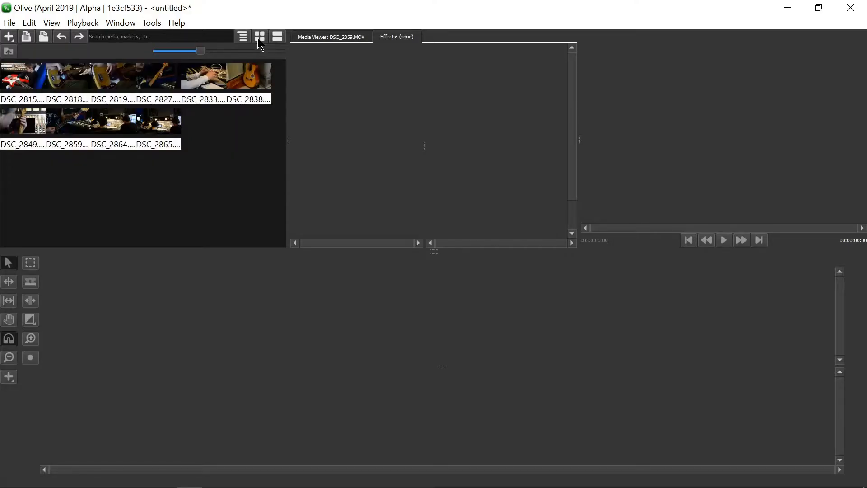
left_click(273, 39)
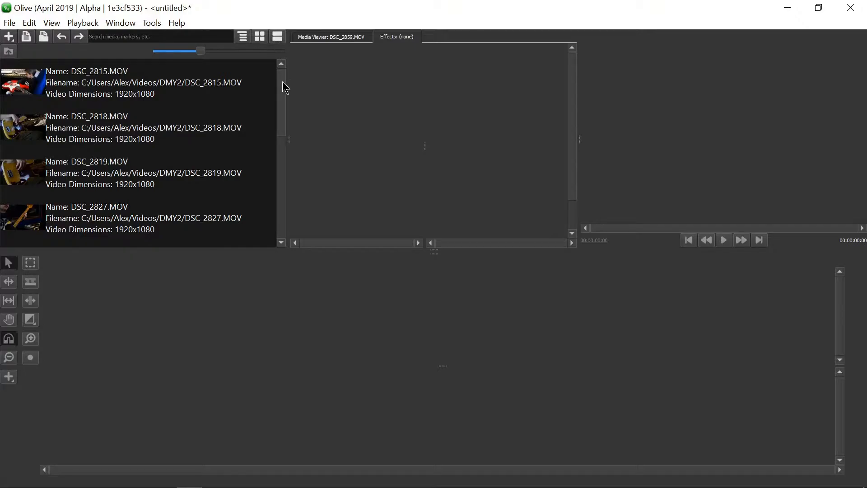
left_click_drag(282, 87, 281, 121)
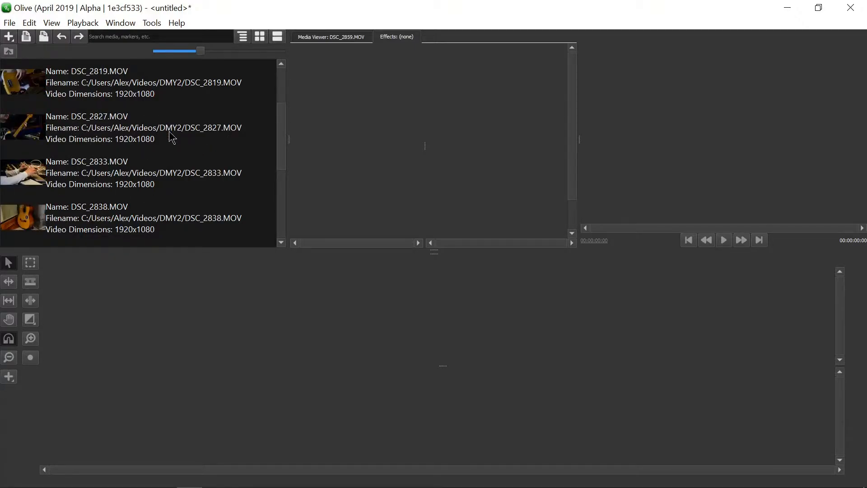
left_click_drag(282, 133, 283, 89)
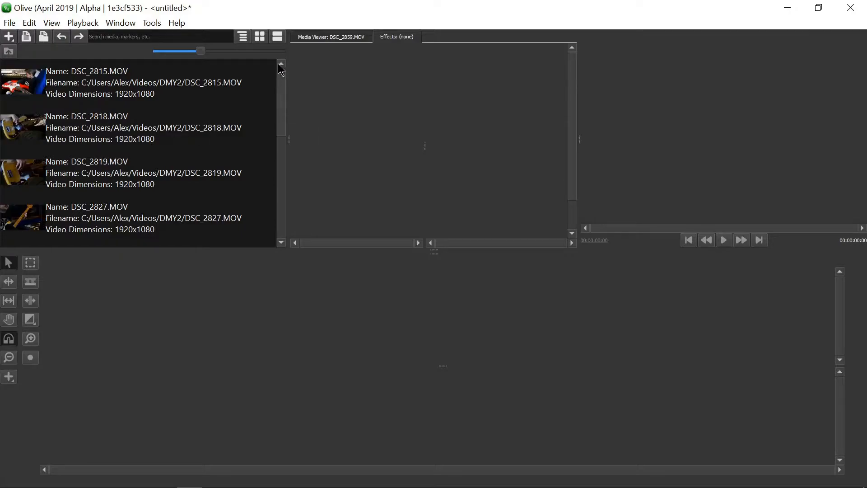
left_click(260, 37)
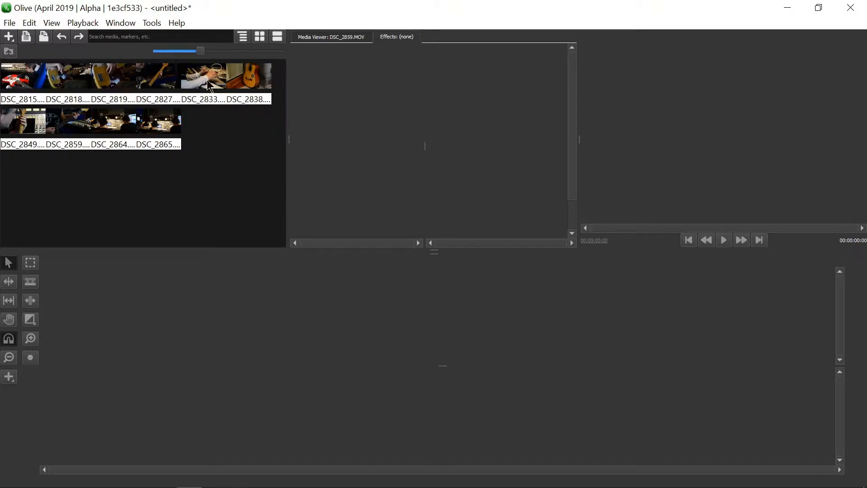
left_click_drag(202, 53, 251, 64)
left_click_drag(279, 127, 272, 186)
- Drag DSC_2864.MOV onto the empty timeline to create a 00:00:03:06 sequence
left_click(227, 132)
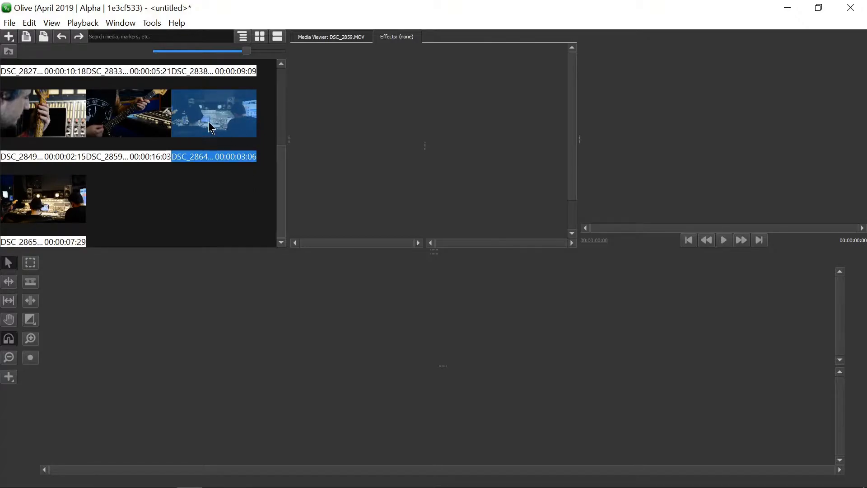
left_click_drag(213, 130, 238, 362)
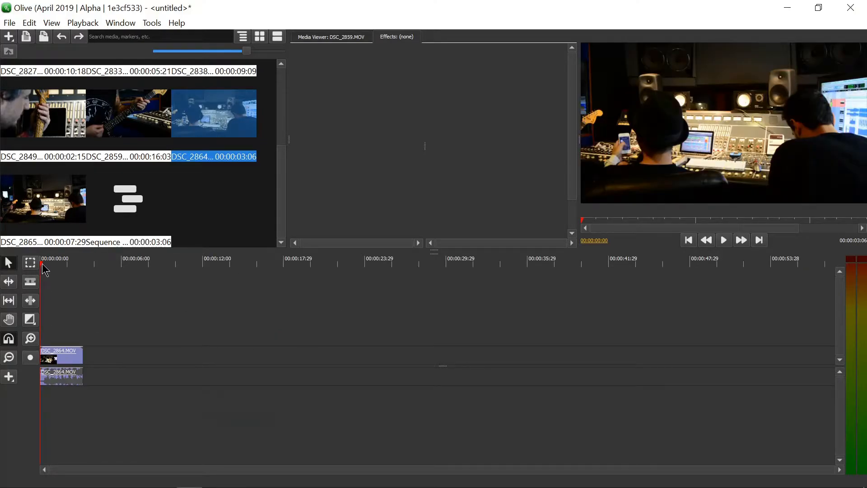
- Zoom the timeline in on DSC_2864 and return the playhead to 00:00:00:00
left_click_drag(41, 263, 72, 270)
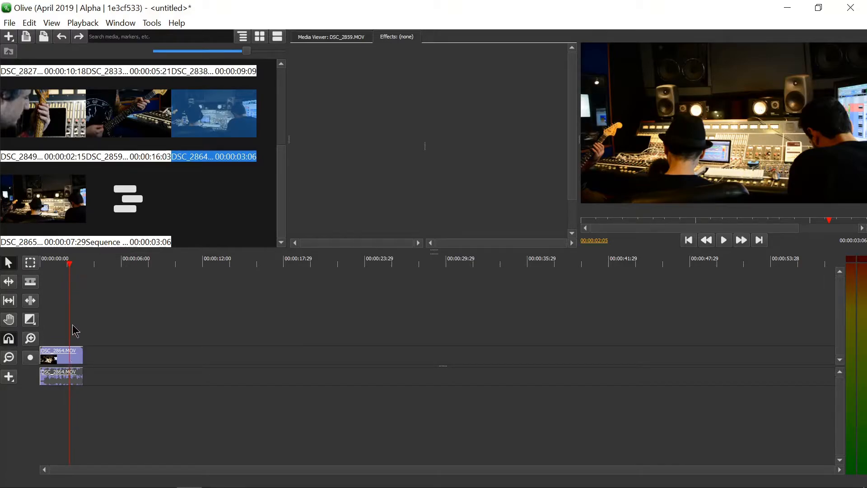
left_click_drag(73, 267, 125, 294)
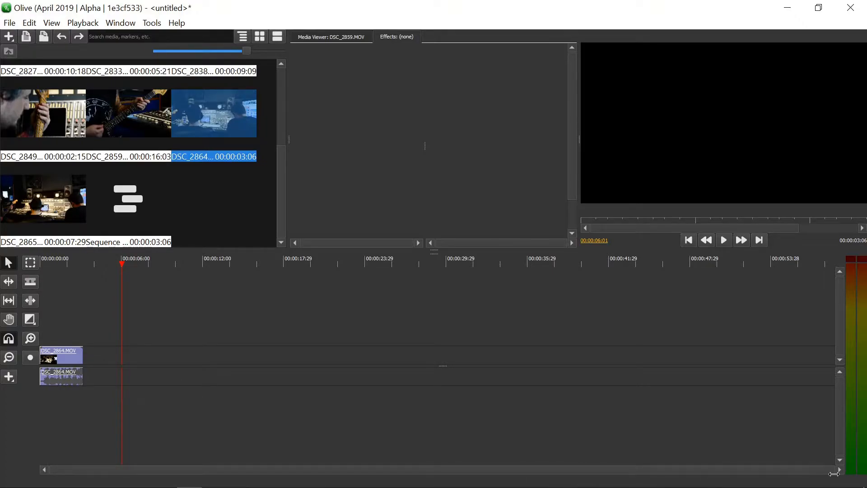
left_click_drag(833, 471, 48, 468)
left_click_drag(833, 467, 171, 471)
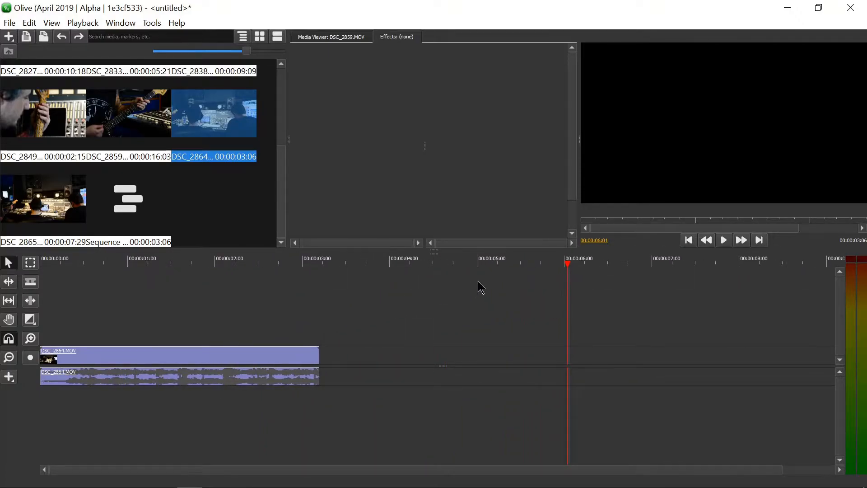
left_click_drag(379, 266, 445, 286)
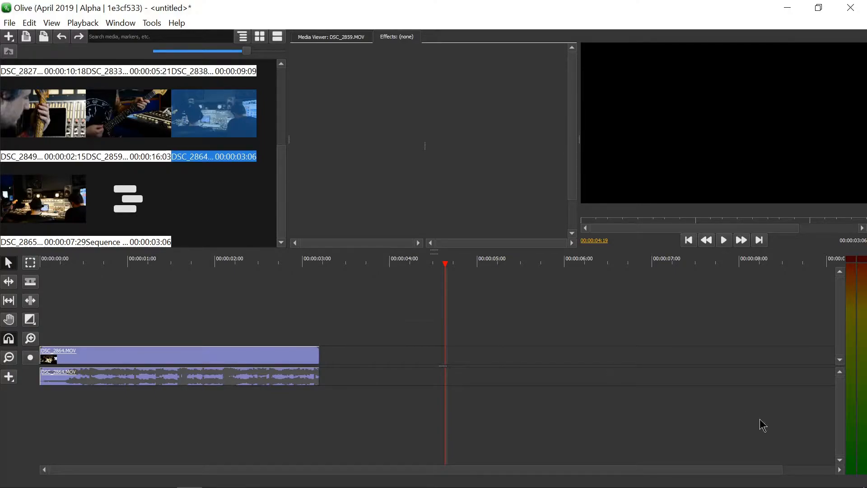
left_click_drag(782, 471, 426, 478)
left_click_drag(68, 261, 40, 262)
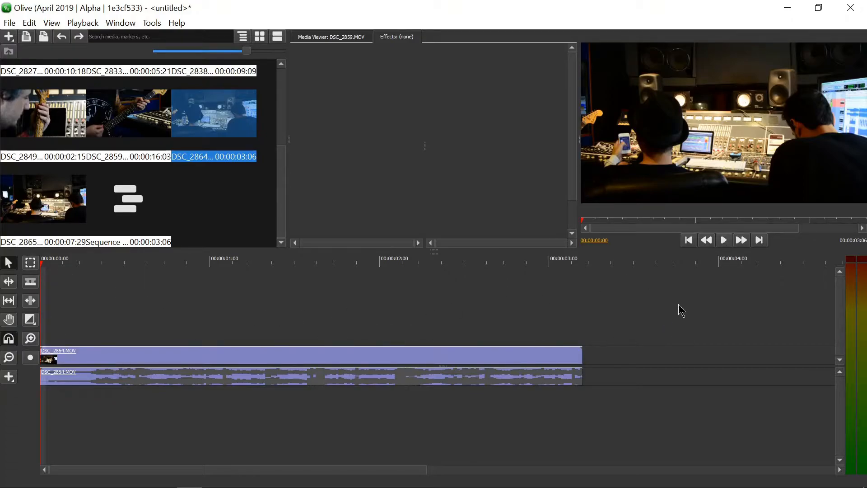
- Play and pause the sequence, then scrub back to about one second in
left_click(724, 241)
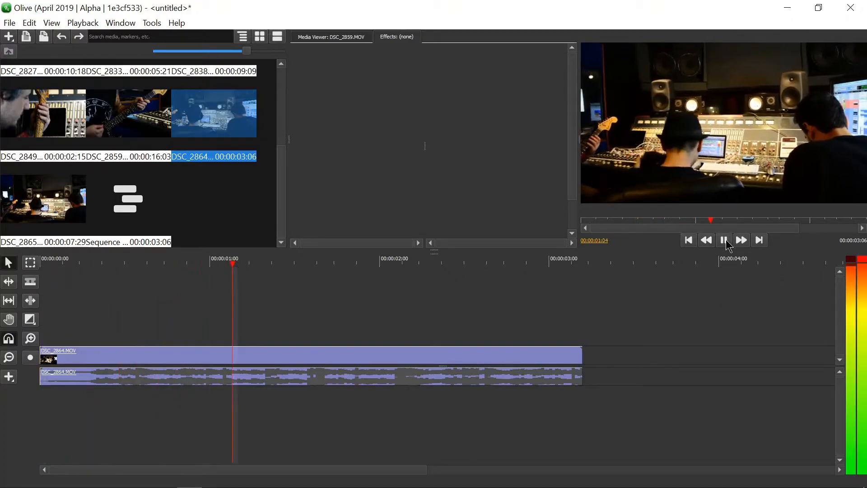
left_click(725, 240)
left_click(488, 263)
left_click_drag(446, 264, 317, 274)
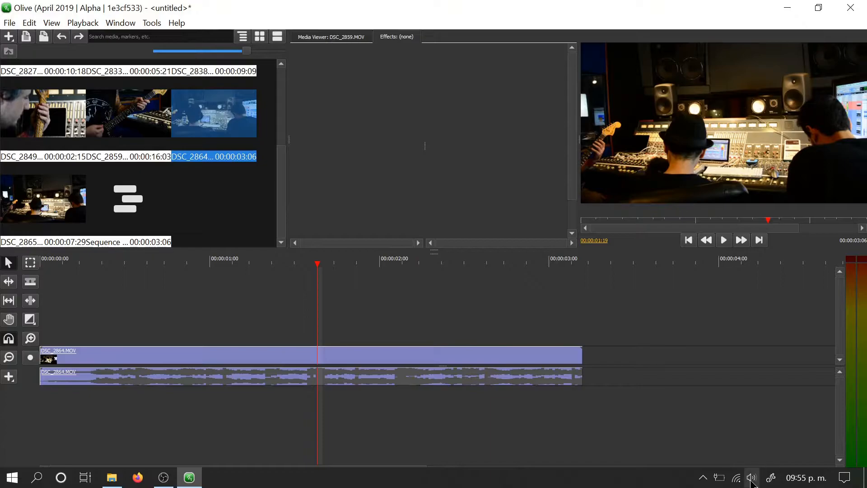
- Lower the Windows volume, then replay the sequence and stop at 00:00:02:07
left_click(751, 478)
left_click_drag(749, 449, 700, 449)
left_click(649, 315)
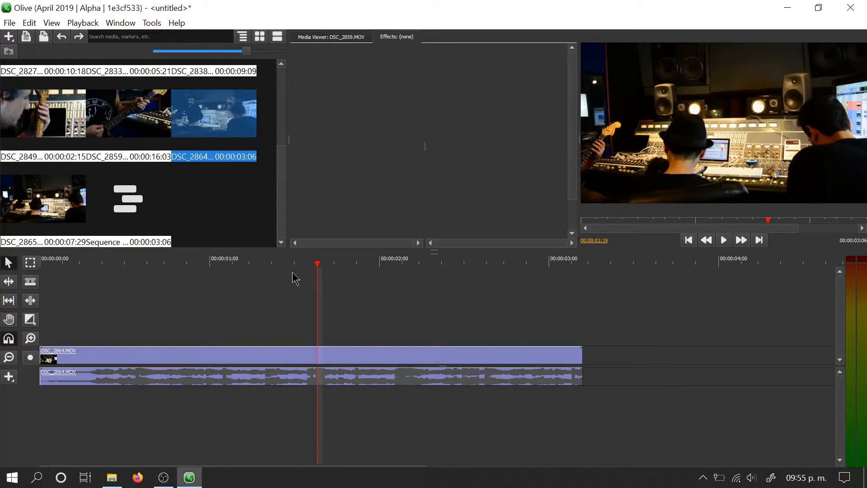
left_click(155, 261)
left_click(723, 240)
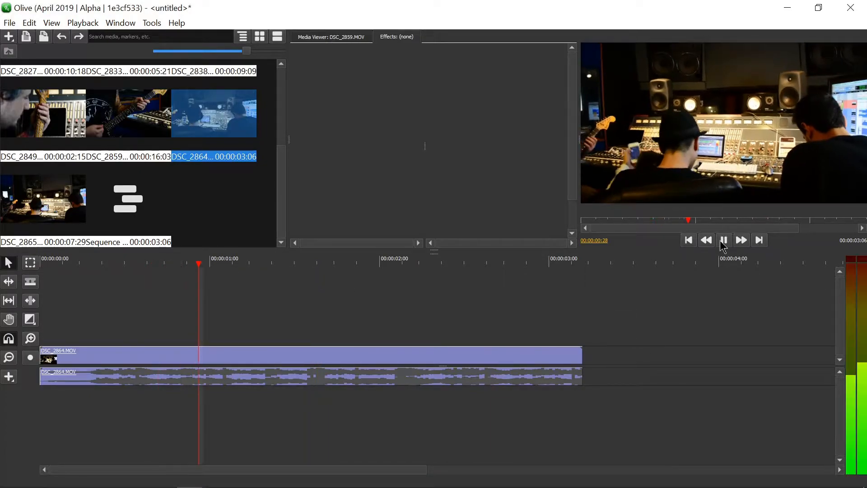
left_click(724, 239)
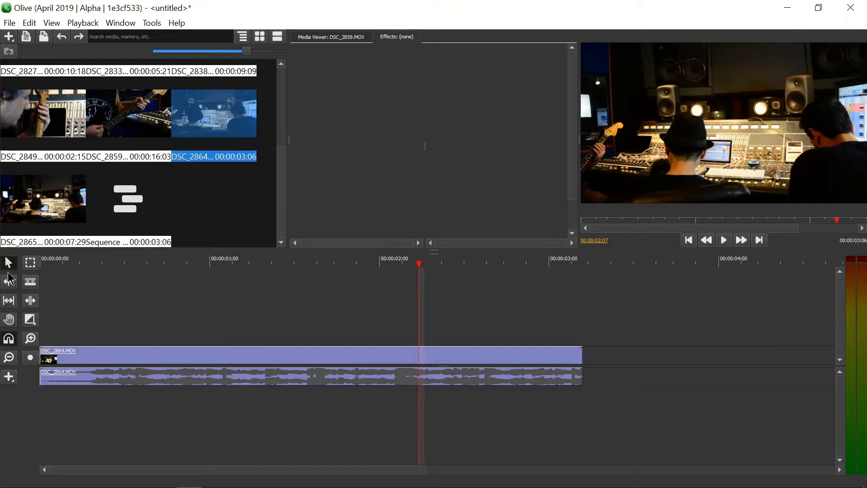
left_click(34, 281)
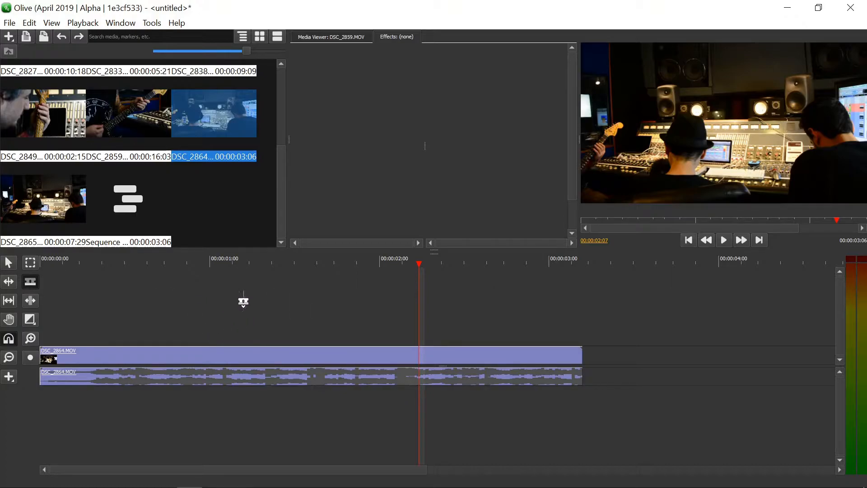
left_click(9, 264)
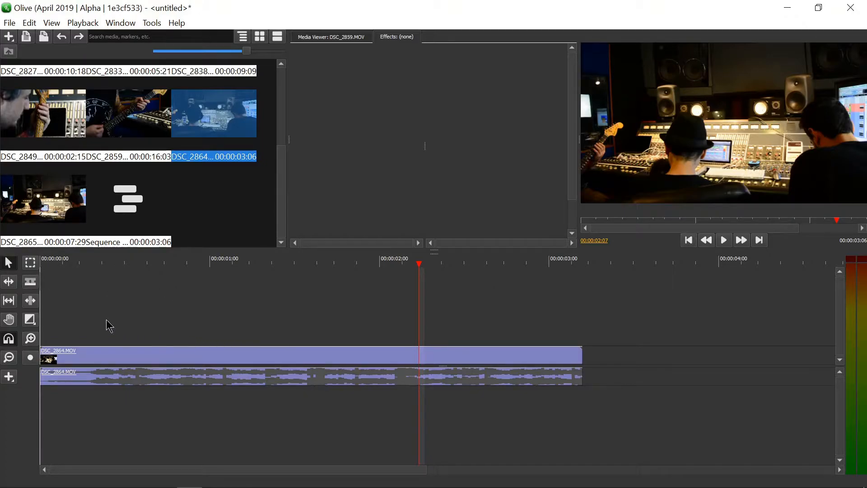
left_click(30, 282)
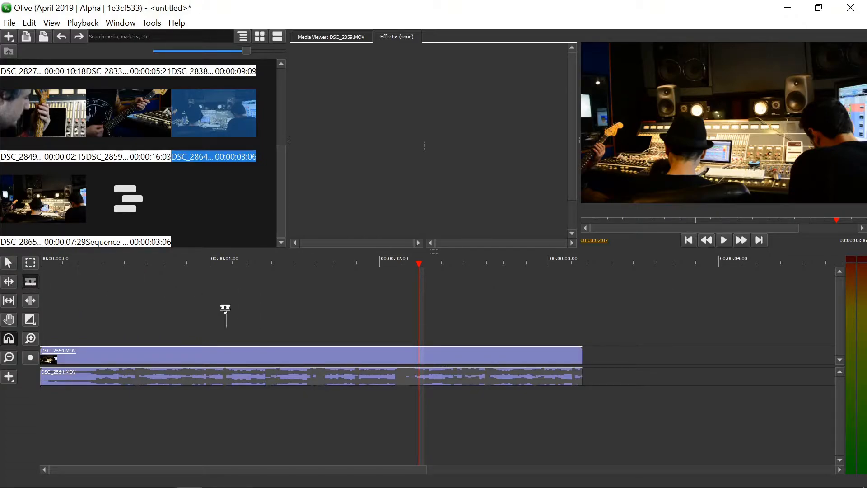
left_click(8, 262)
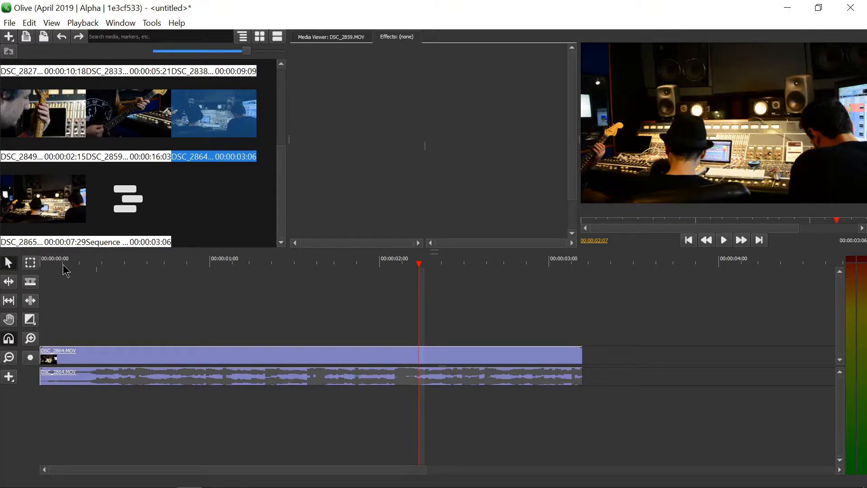
left_click(126, 263)
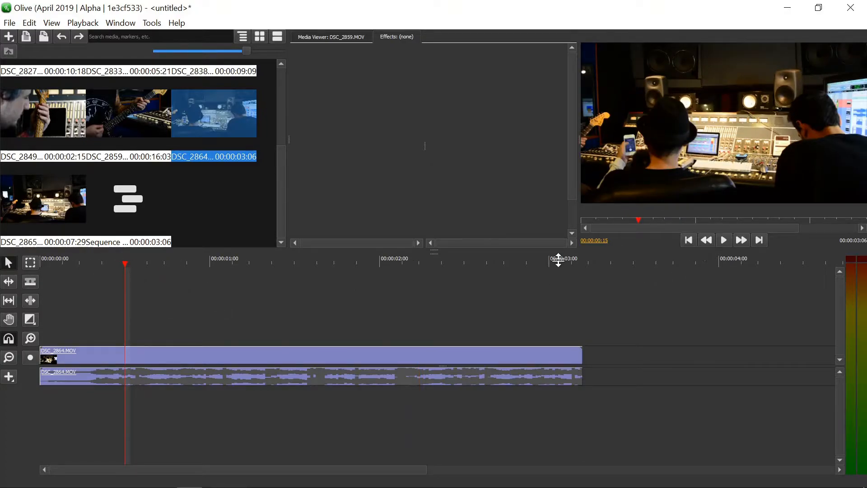
key("Home")
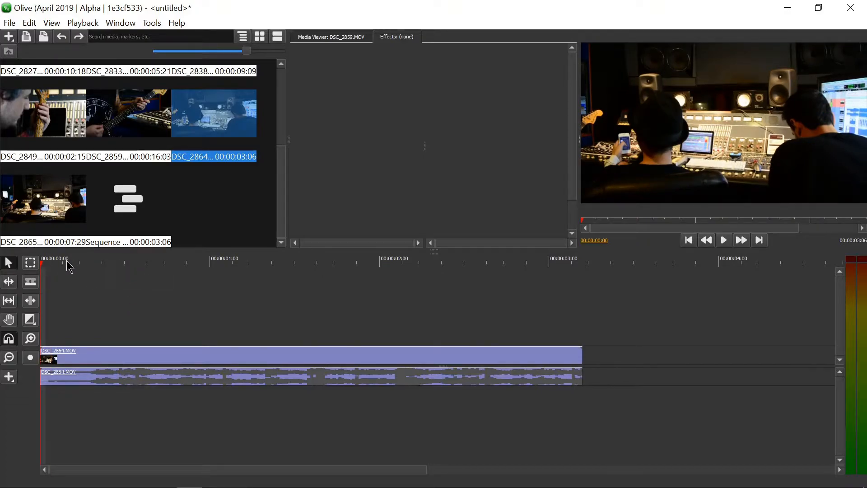
key("space")
left_click_drag(476, 269, 39, 270)
left_click(723, 240)
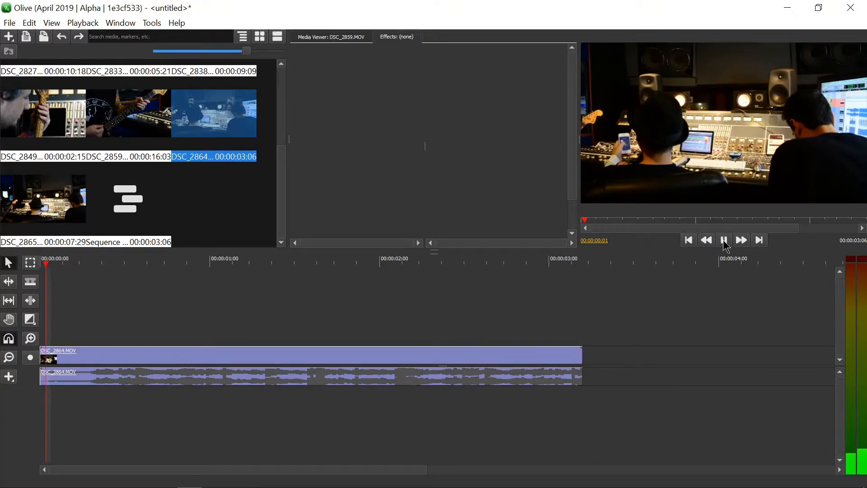
left_click(723, 240)
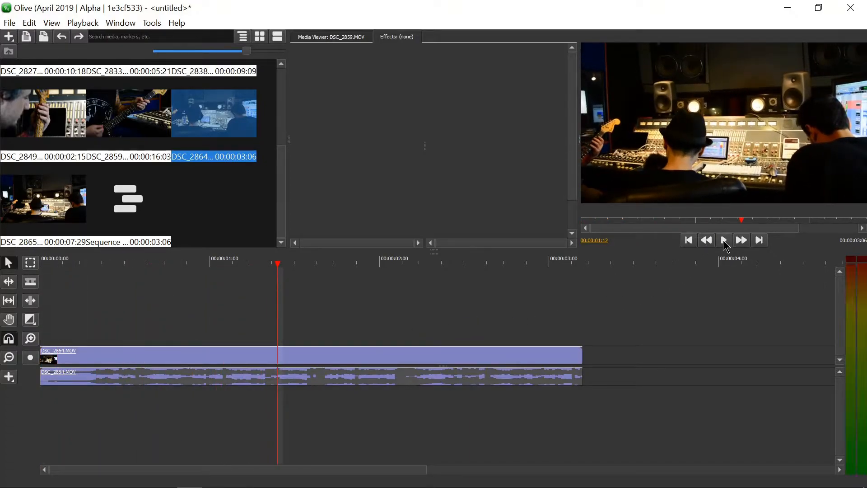
left_click(724, 240)
left_click(724, 240)
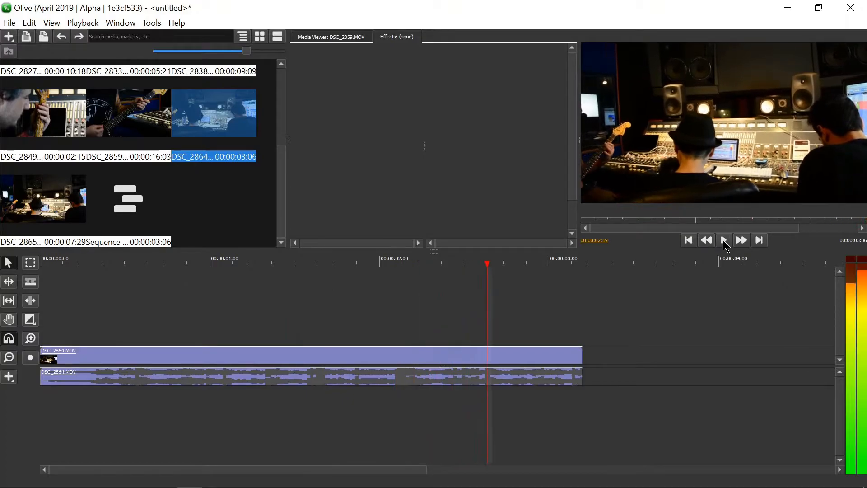
left_click_drag(324, 267, 39, 284)
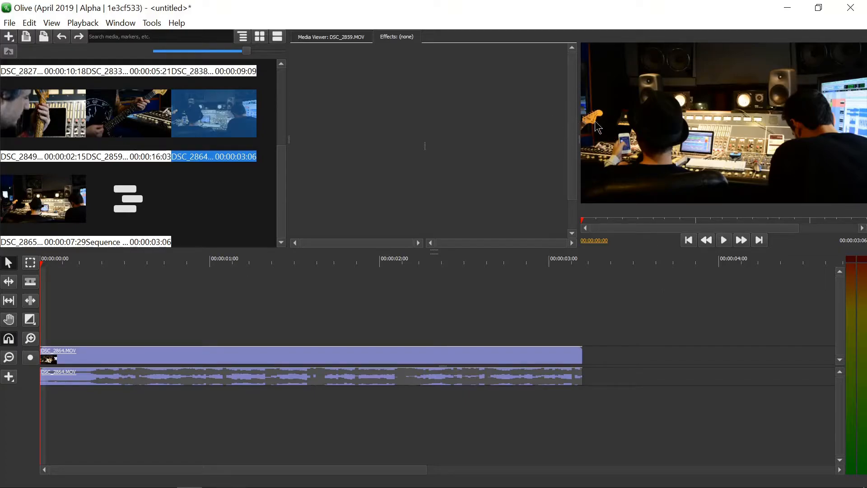
- Play and pause DSC_2864, moving the playhead back to about 00:00:01:21
left_click(725, 241)
left_click(725, 241)
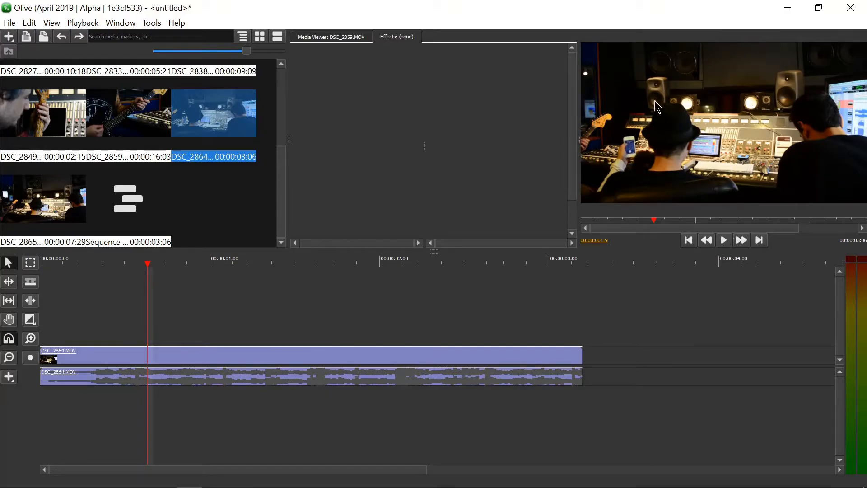
left_click(728, 242)
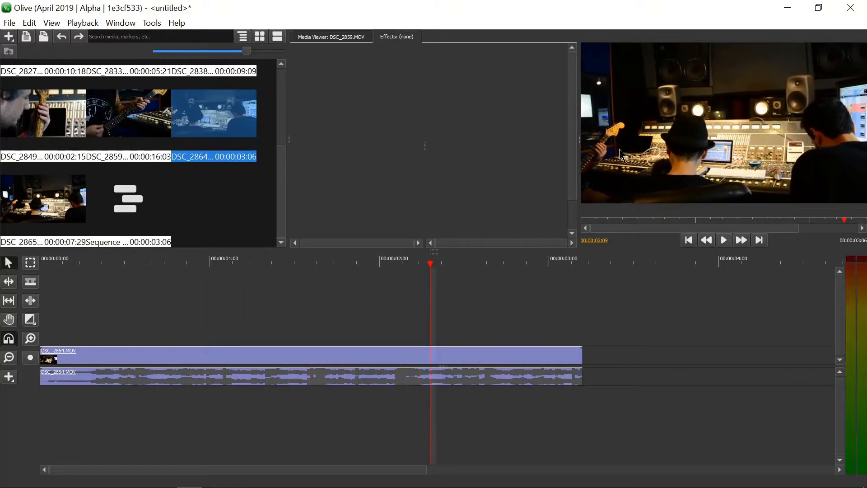
left_click_drag(431, 266, 413, 310)
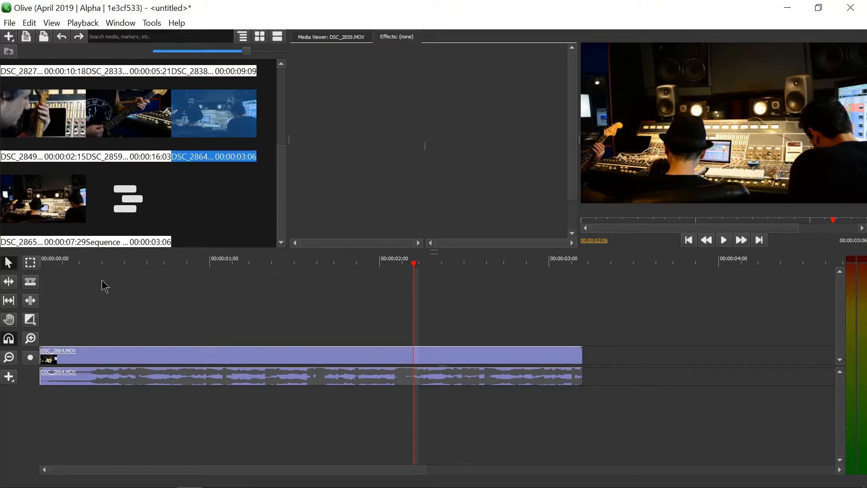
- With the Razor tool, make three trial cuts in DSC_2864 and undo them all
left_click(29, 283)
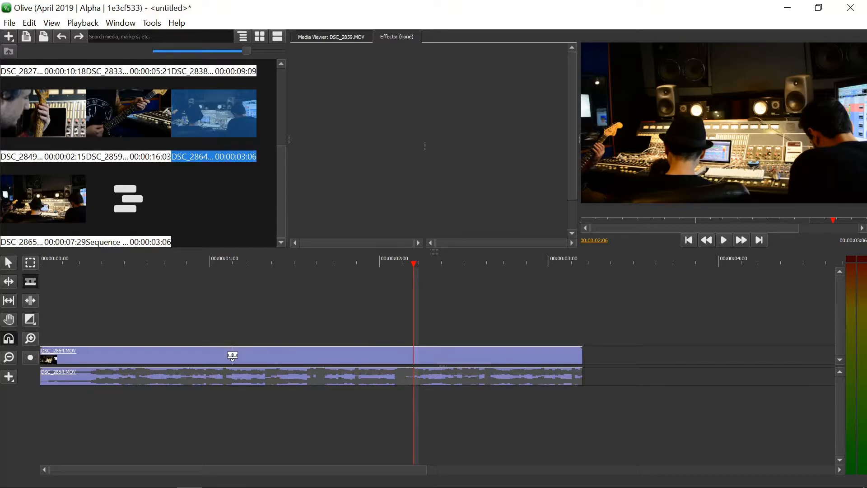
left_click(232, 355)
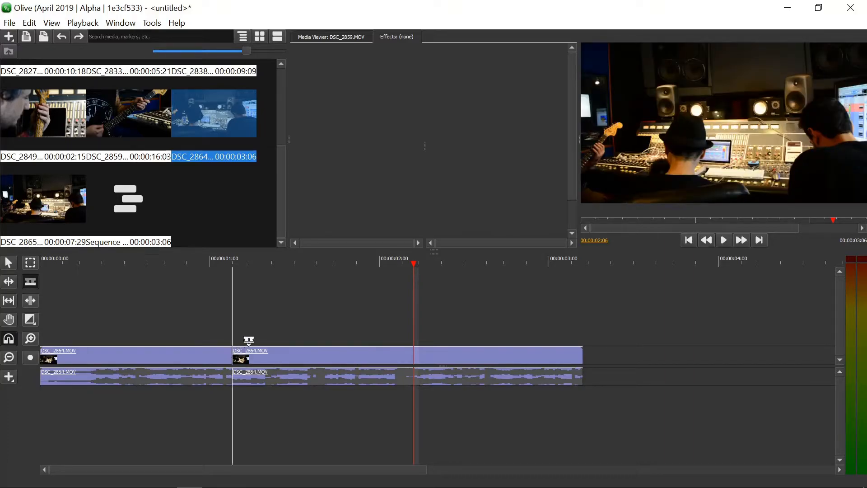
left_click(350, 356)
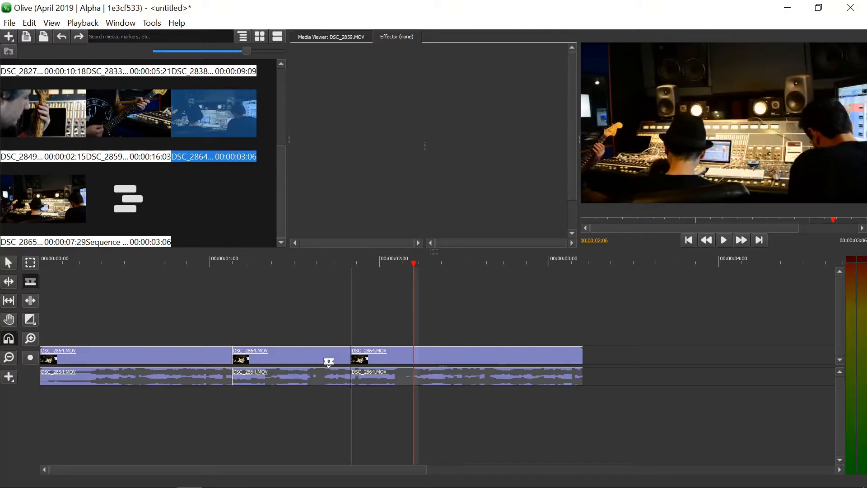
left_click(187, 356)
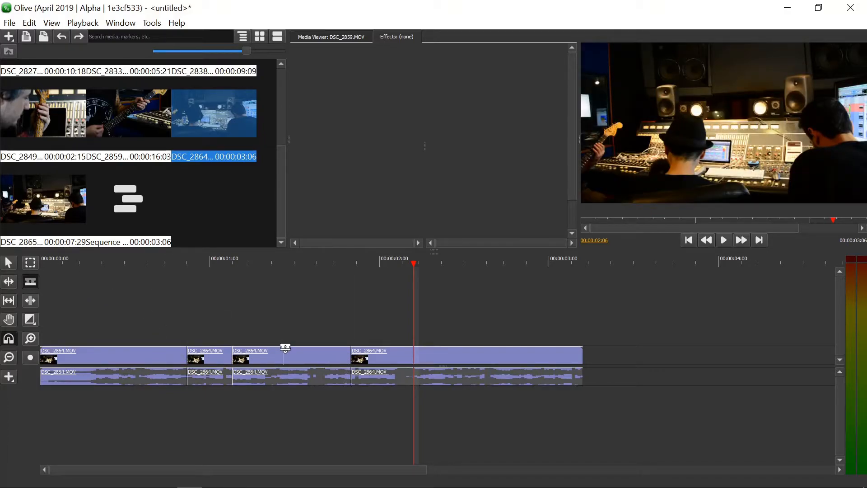
left_click(63, 38)
left_click(62, 39)
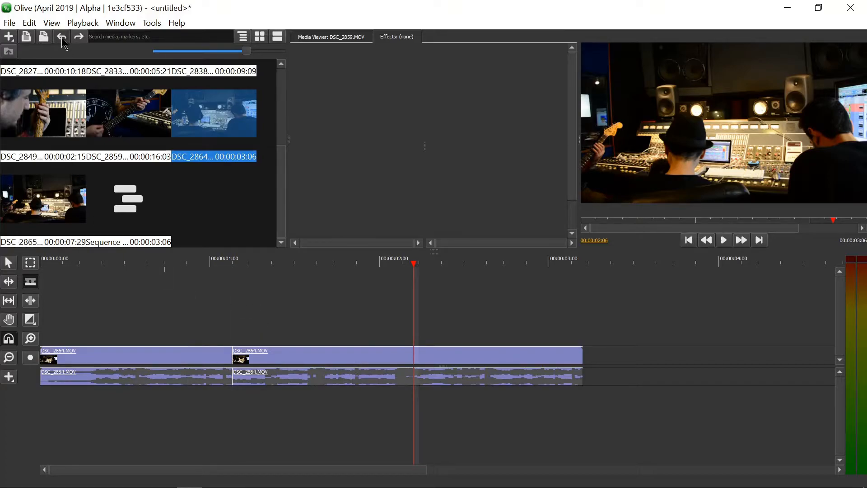
left_click(62, 39)
- Try a cut near 0.75 seconds, undo it, then split the clip at 00:00:02:06
left_click(170, 356)
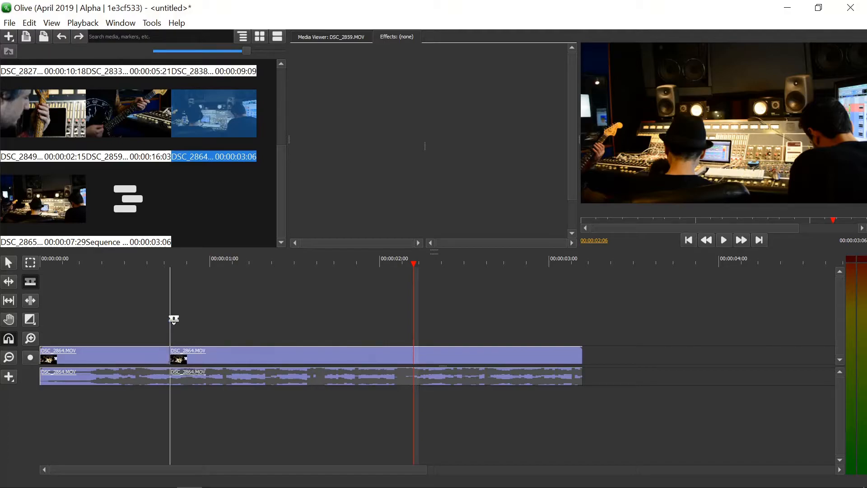
left_click(62, 39)
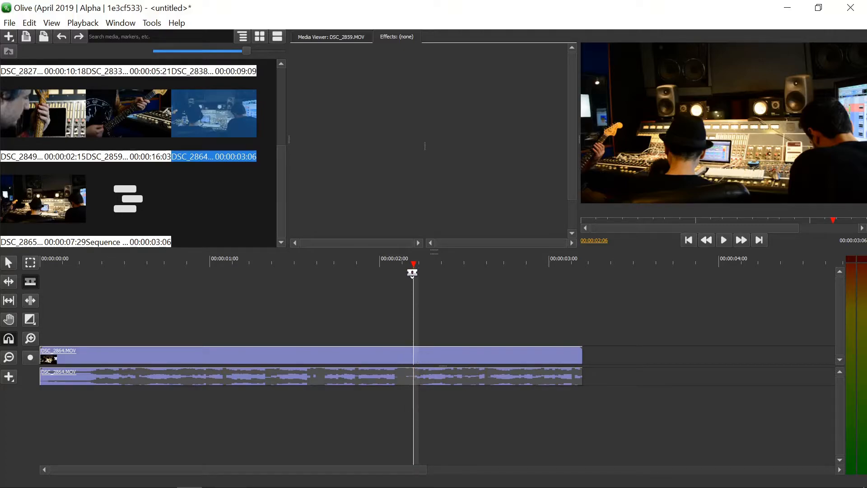
left_click(418, 359)
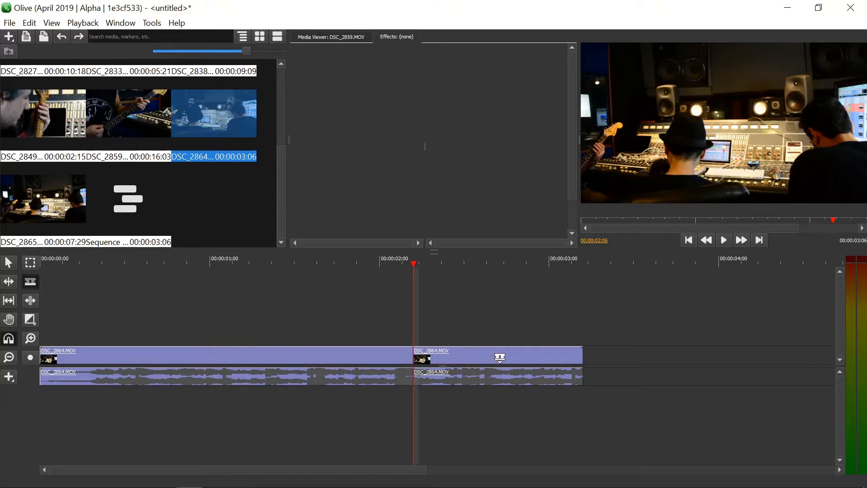
mouse_move(515, 259)
left_mouse_down()
mouse_move(554, 258)
mouse_move(454, 258)
mouse_move(515, 263)
left_mouse_up()
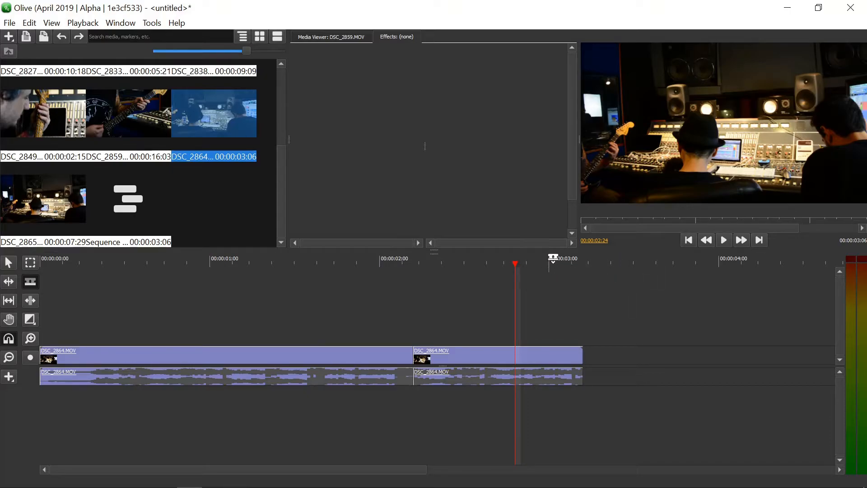
left_click_drag(509, 261, 345, 263)
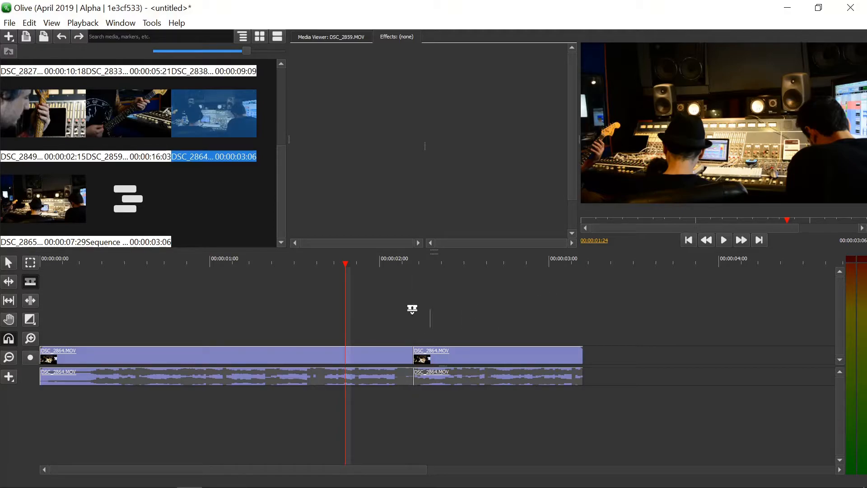
left_click(9, 264)
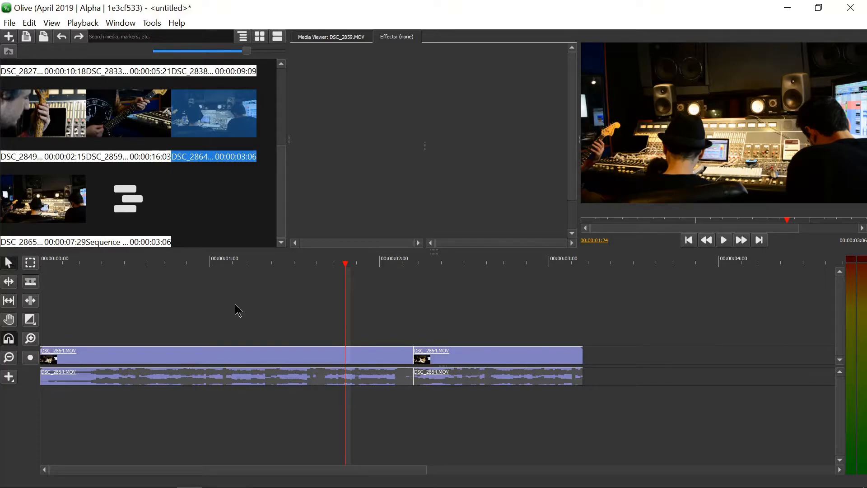
mouse_move(300, 290)
left_mouse_down()
mouse_move(186, 322)
mouse_move(432, 318)
left_mouse_up()
left_click_drag(345, 264, 492, 271)
left_click_drag(322, 304, 146, 312)
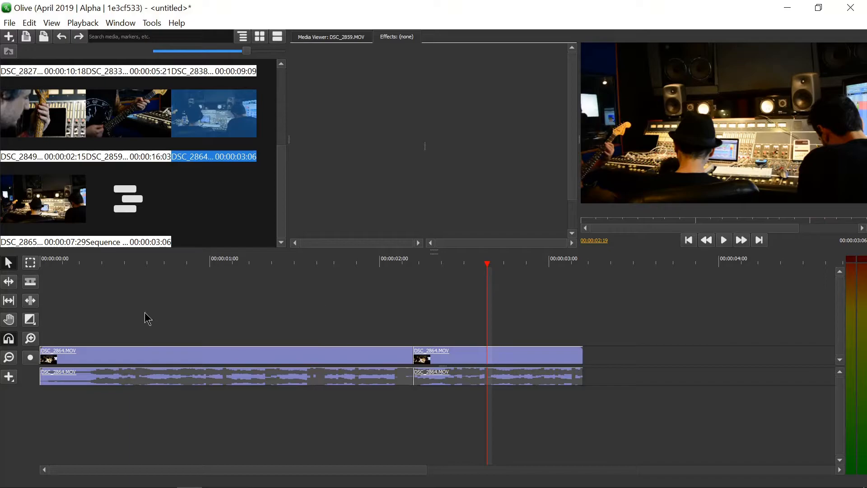
left_click_drag(259, 294, 294, 400)
left_click(338, 308)
left_click(30, 281)
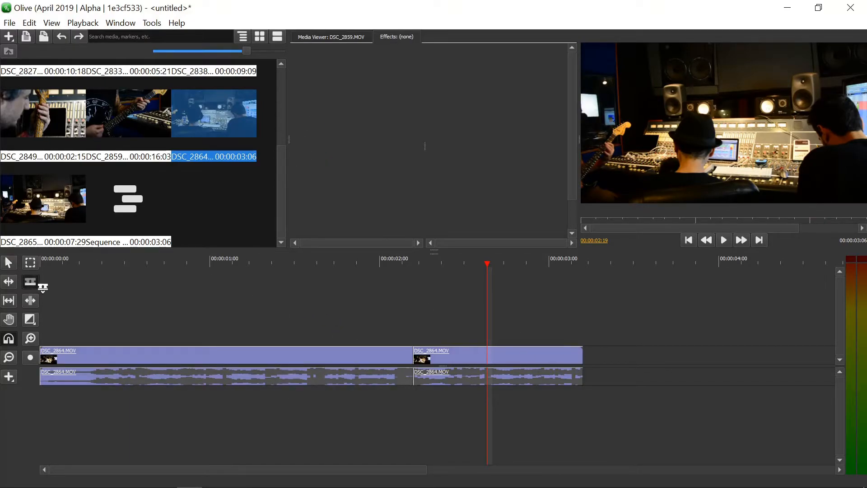
left_click(215, 354)
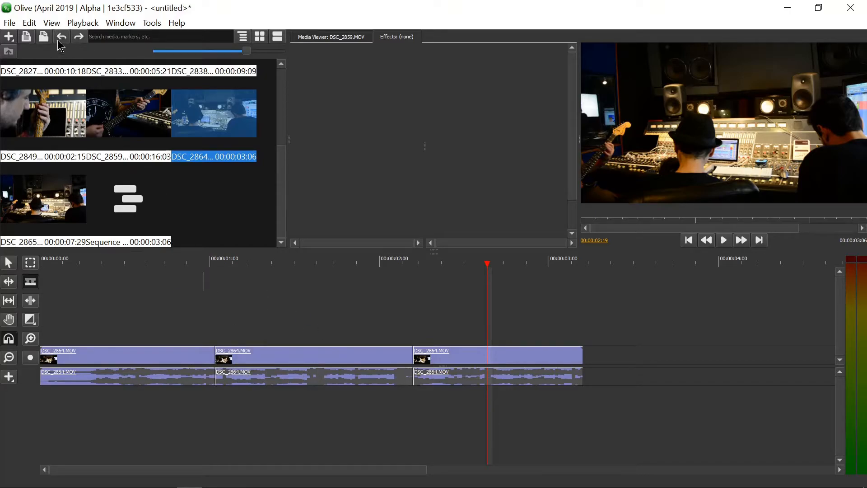
left_click(59, 39)
left_click(12, 264)
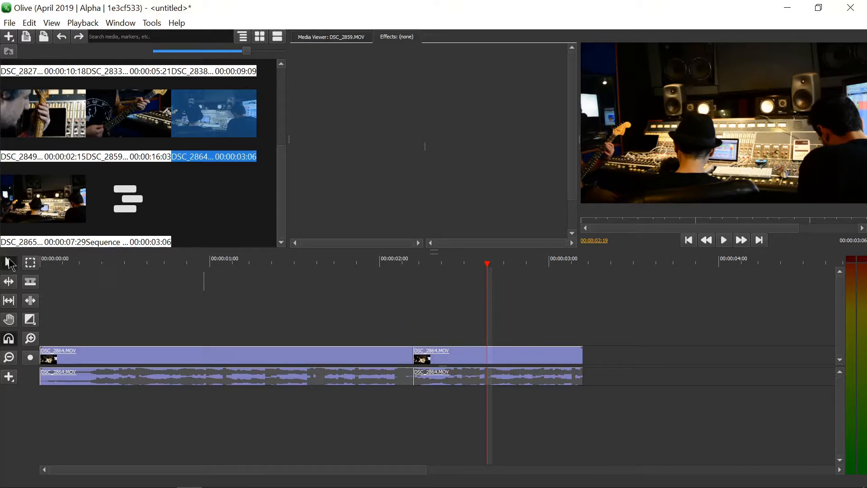
- Delete DSC_2864's second video/audio piece after 00:00:02:06 and play the shortened sequence
left_click_drag(442, 307, 616, 434)
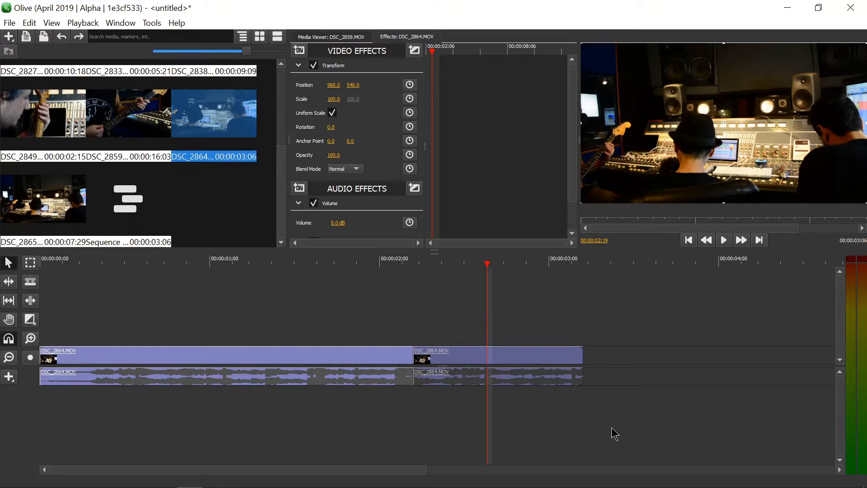
key("Delete")
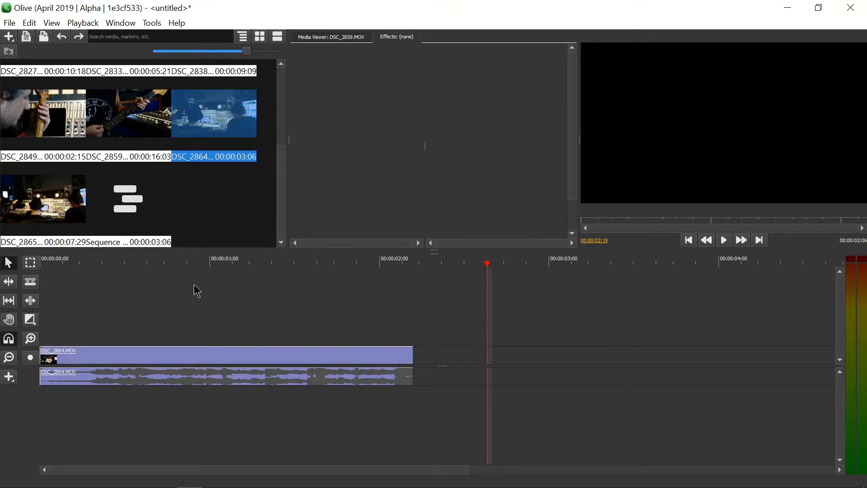
left_click(185, 266)
key("space")
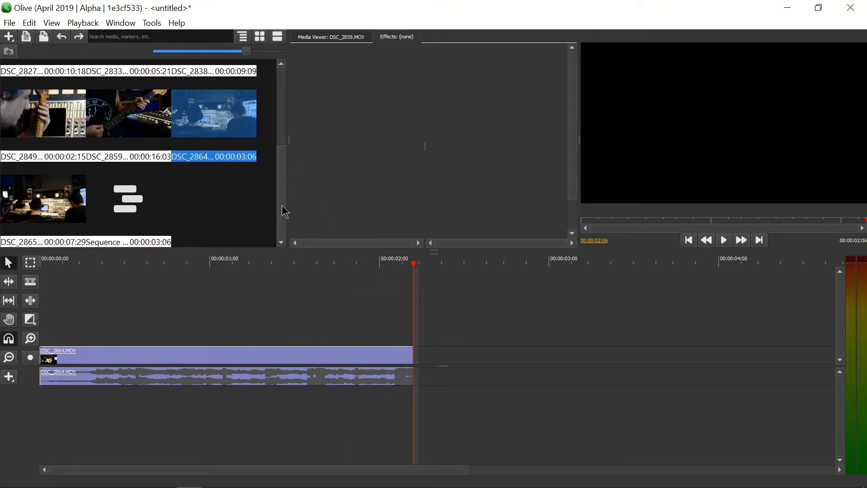
left_click(153, 131)
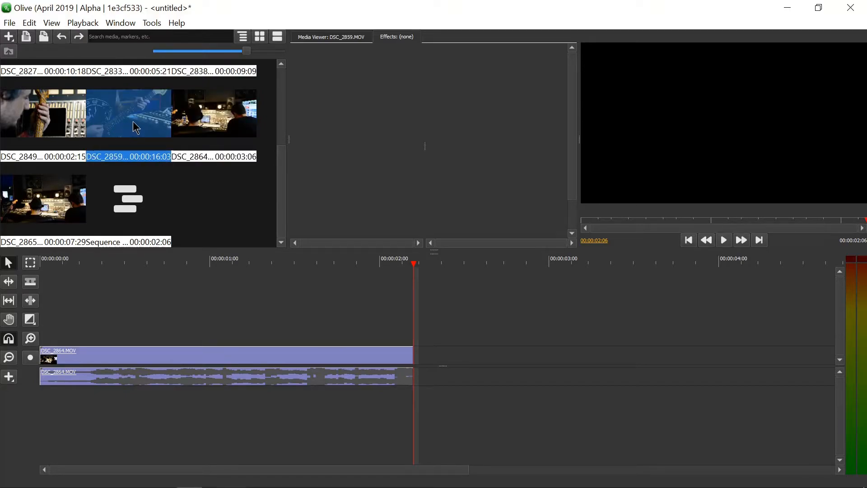
left_click_drag(132, 115, 505, 343)
scroll(505, 343, "right", 5)
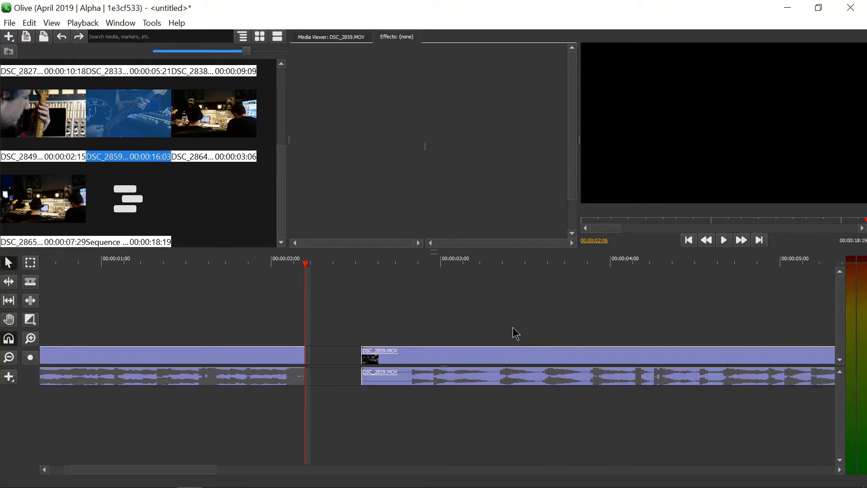
mouse_move(189, 474)
left_mouse_down()
mouse_move(160, 470)
mouse_move(250, 478)
mouse_move(159, 480)
mouse_move(196, 476)
left_mouse_up()
left_click_drag(459, 264, 596, 264)
left_click_drag(410, 303, 536, 421)
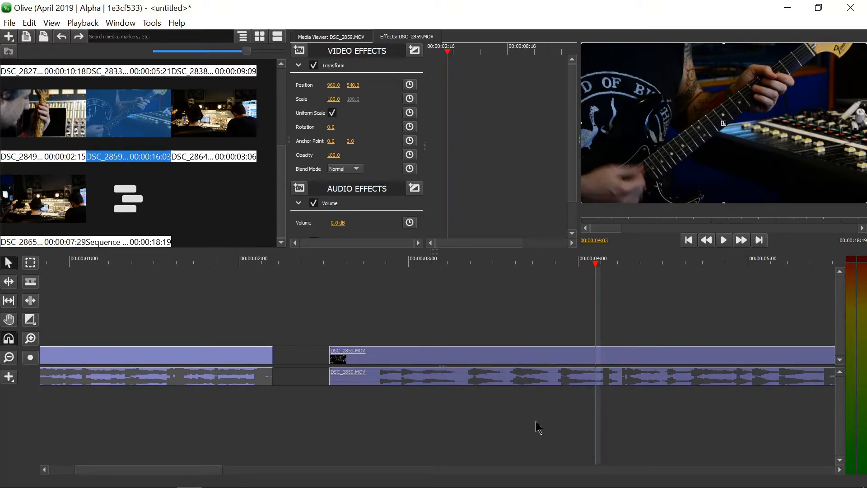
key("Delete")
left_click_drag(488, 478, 349, 477)
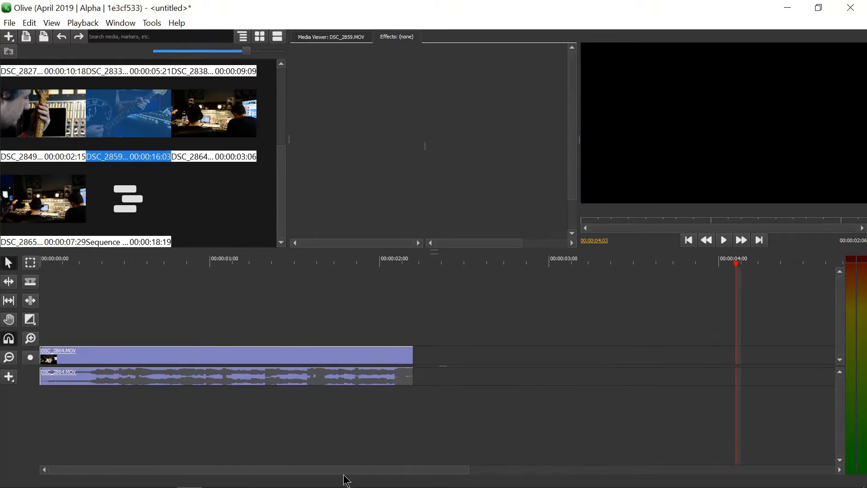
left_click_drag(281, 176, 267, 75)
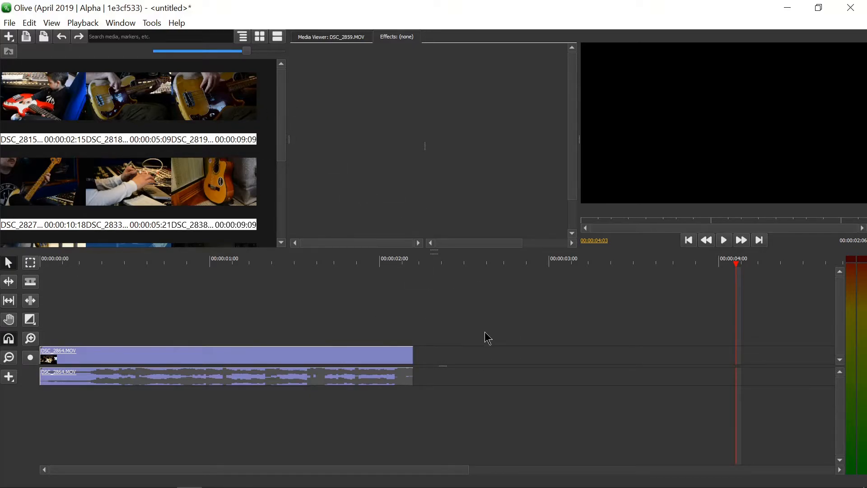
- Load DSC_2815 into the Media Viewer and play it, then replay the sequence
left_click(323, 43)
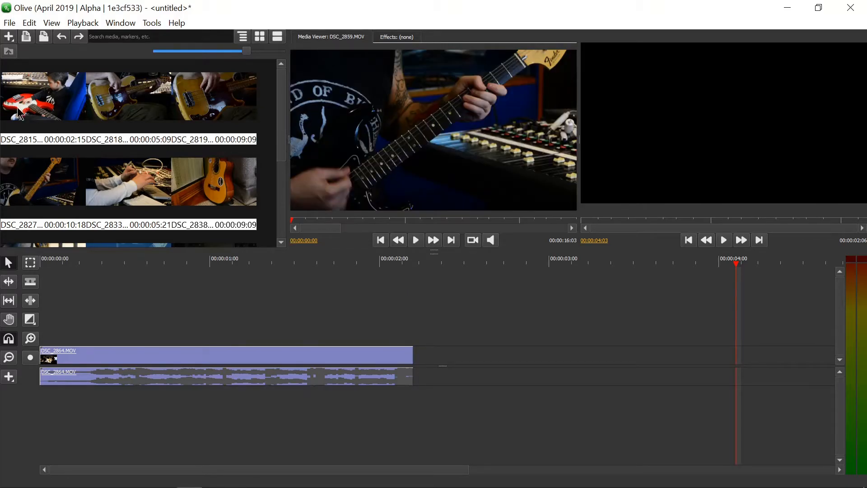
double_click(20, 112)
left_click(416, 240)
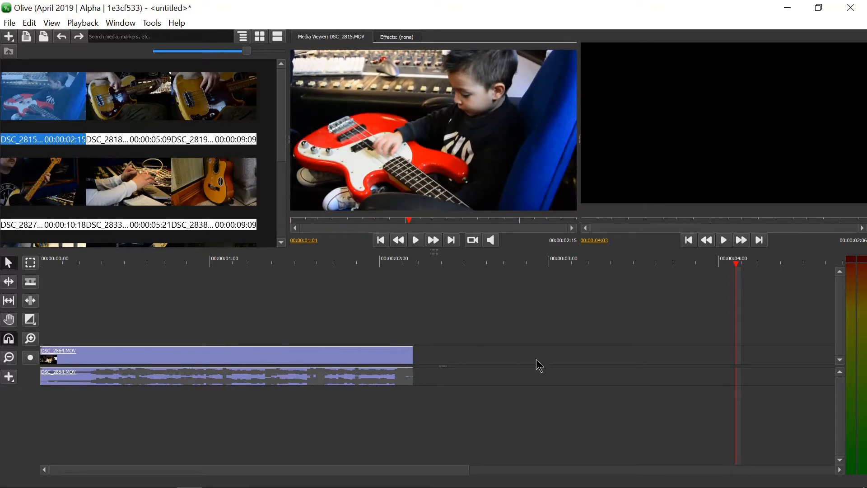
left_click(415, 242)
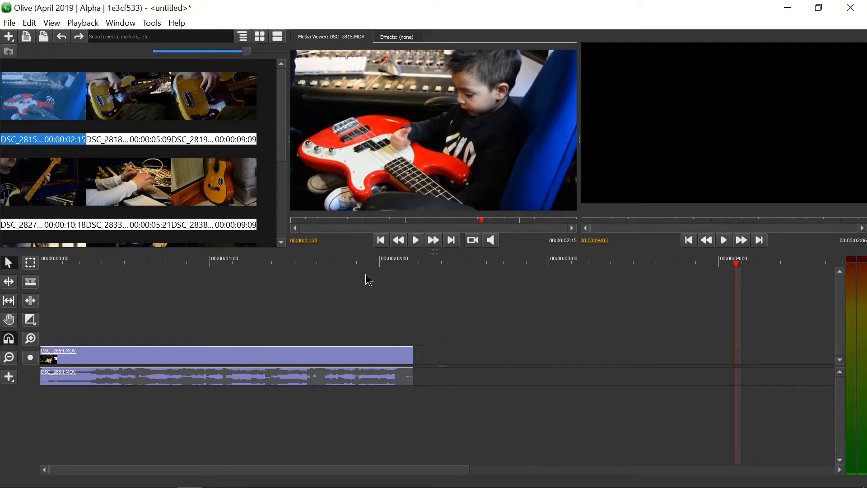
left_click_drag(286, 263, 351, 271)
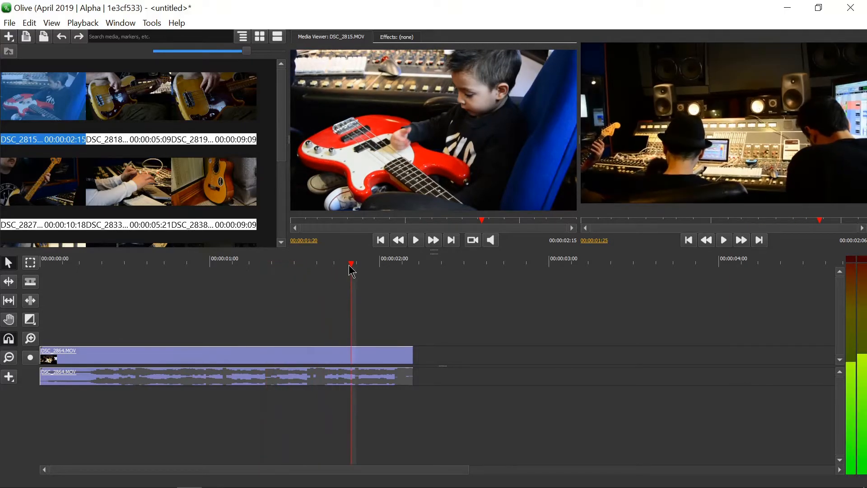
left_click(726, 244)
left_click(724, 240)
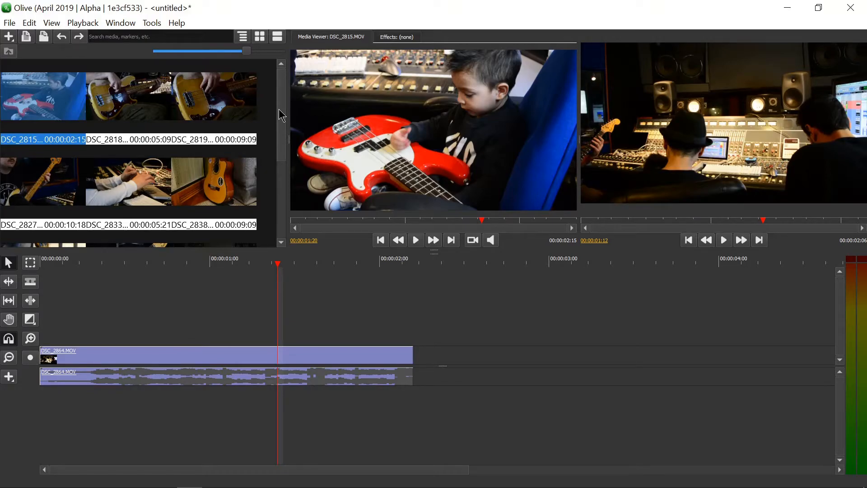
- Load DSC_2833 into the Media Viewer and preview it
left_click_drag(284, 115, 273, 207)
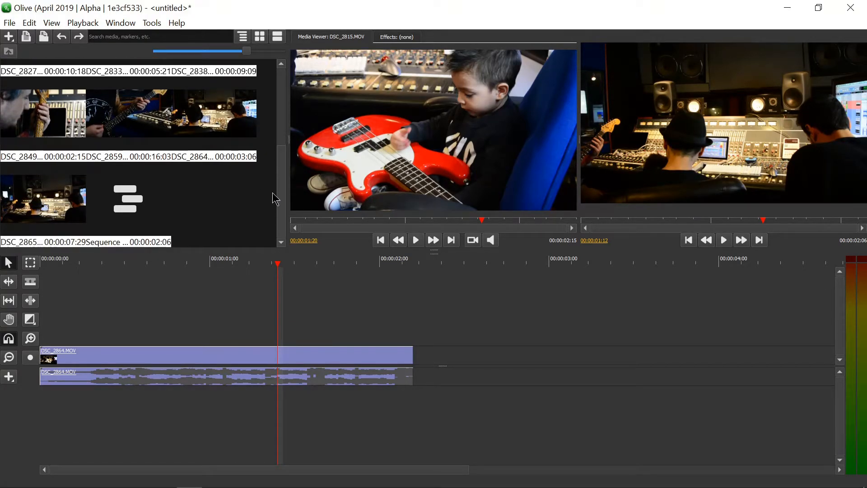
scroll(272, 203, "up", 3)
left_click(145, 163)
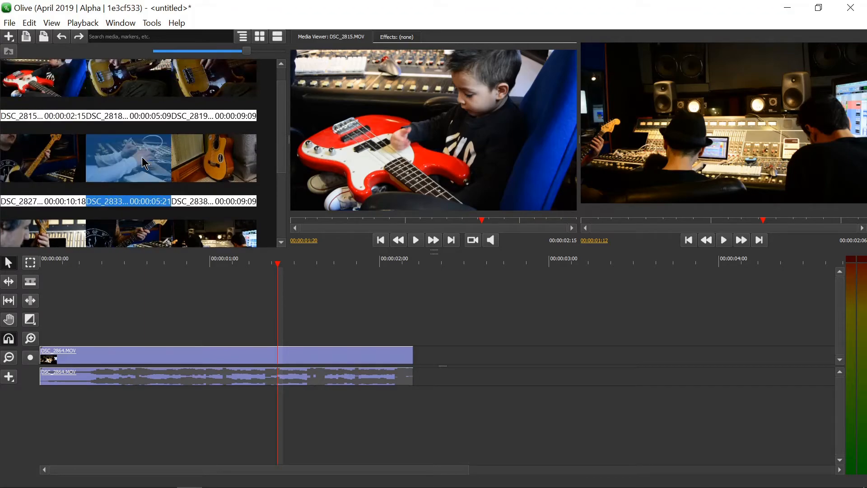
double_click(145, 162)
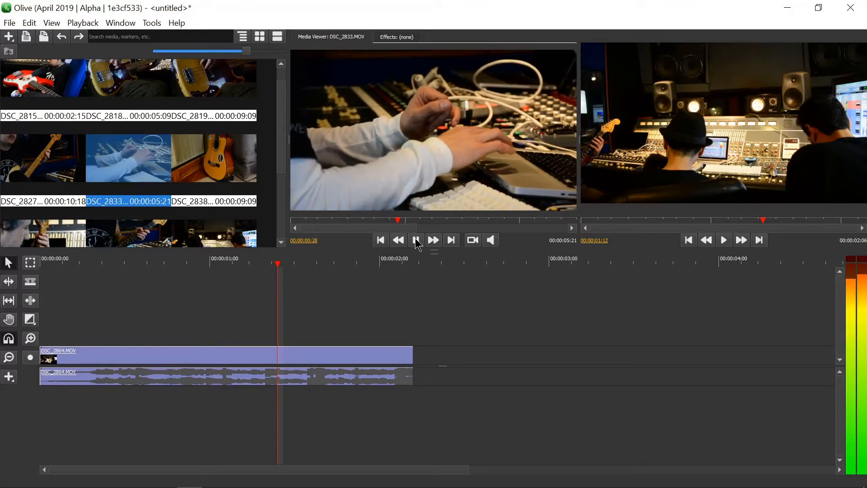
left_click(416, 239)
- Load DSC_2838 into the Media Viewer, play it and scrub to its end
left_click(214, 159)
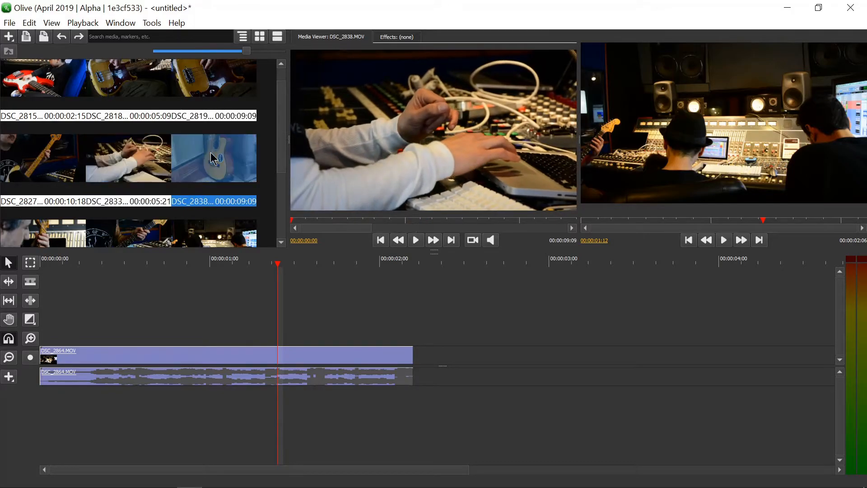
double_click(214, 159)
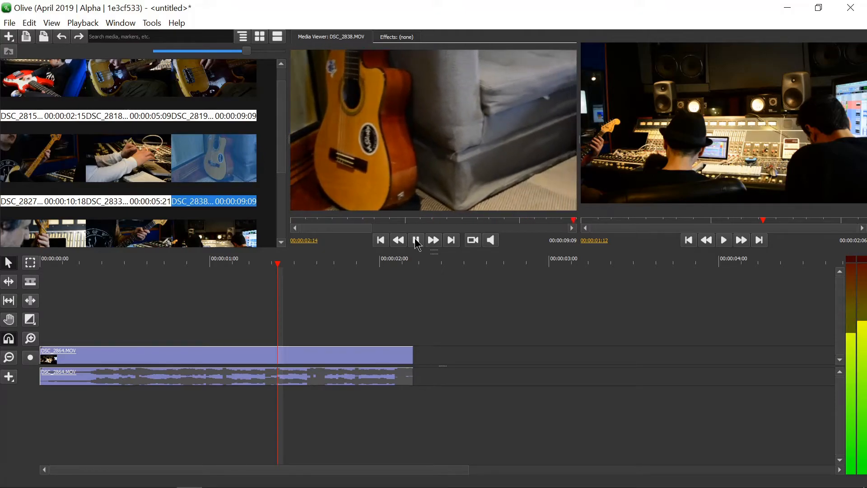
left_click(415, 240)
left_click(416, 241)
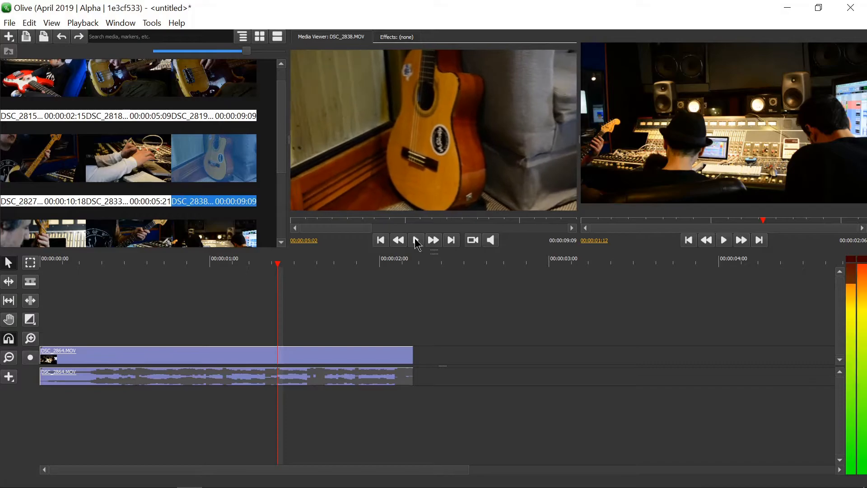
left_click(416, 240)
left_click_drag(404, 228, 617, 230)
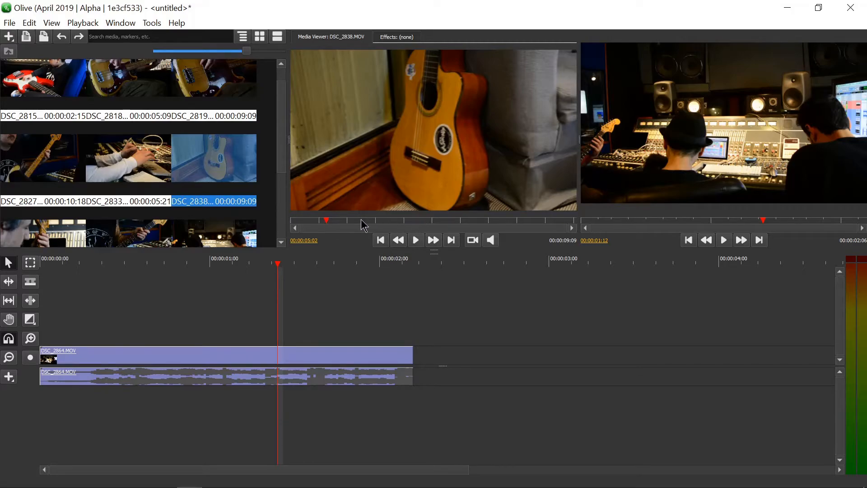
left_click_drag(329, 225, 397, 221)
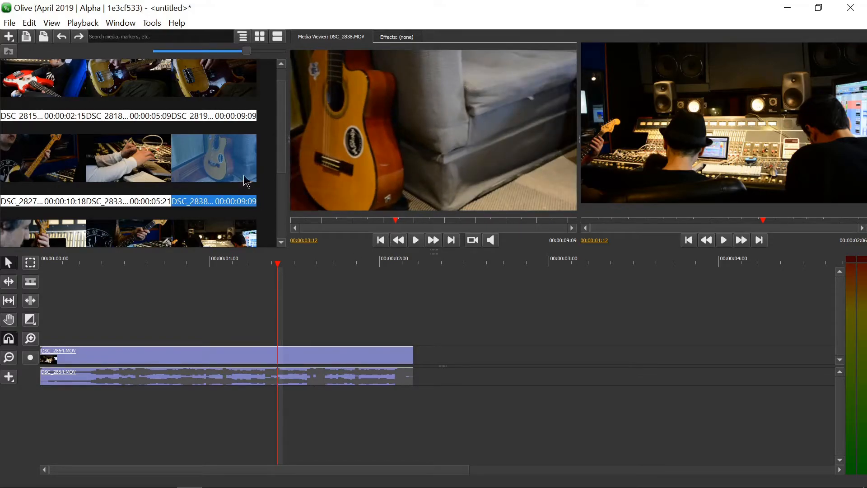
- Drop DSC_2838 onto the timeline at the end of the sequence
mouse_move(246, 180)
left_click_drag(223, 173, 477, 351)
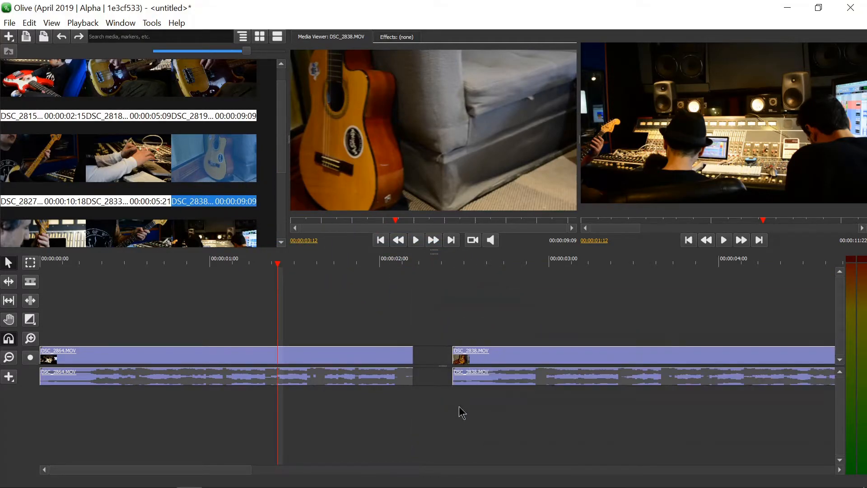
scroll(570, 384, "right", 3)
scroll(519, 410, "right", 2)
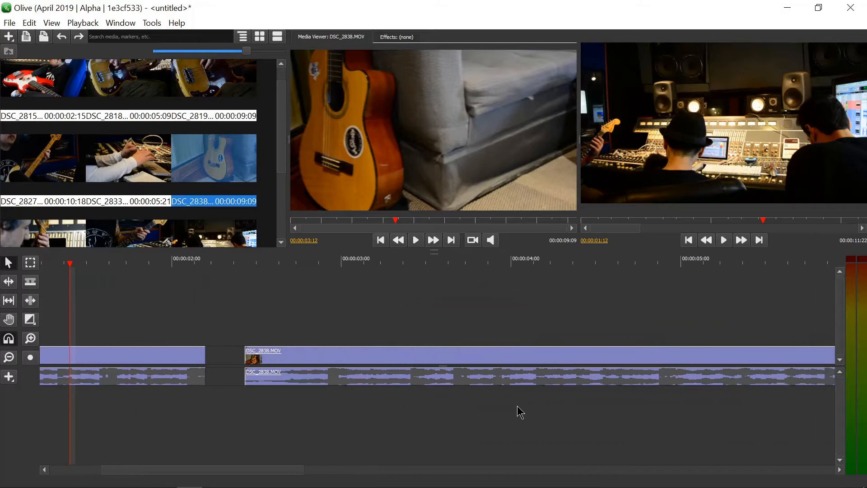
left_click_drag(304, 265, 477, 276)
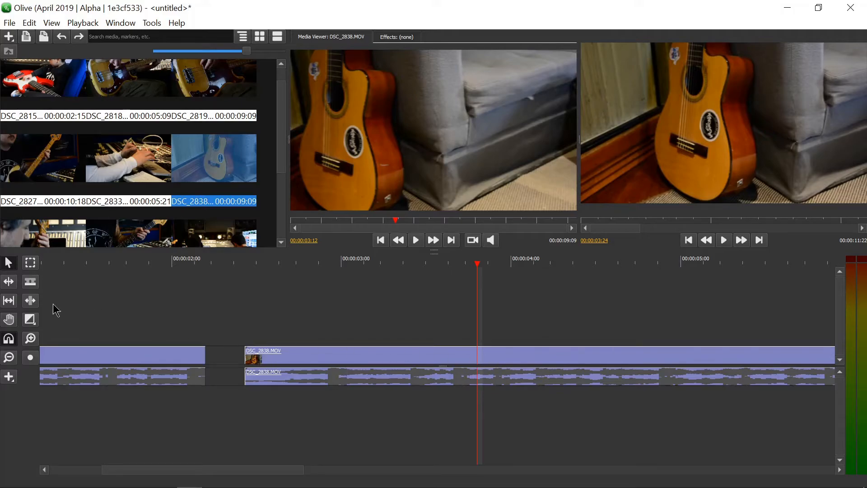
- Razor DSC_2838 at the playhead and again near 00:00:04:23
left_click(30, 281)
left_click(479, 357)
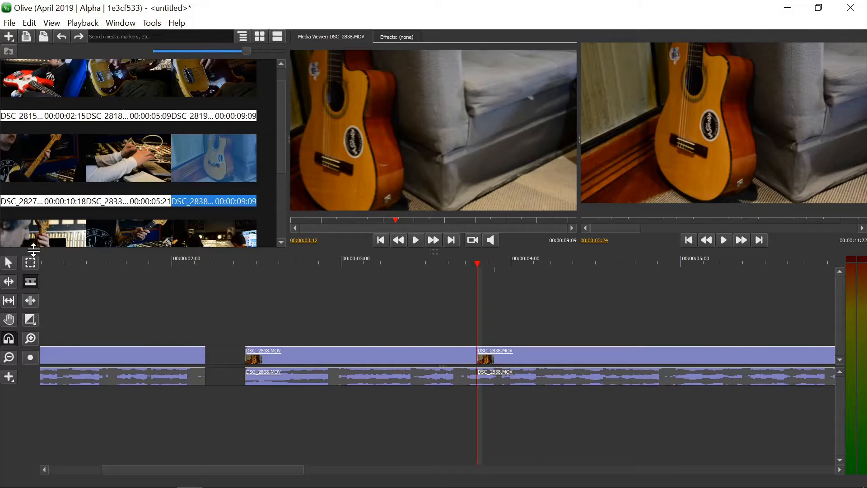
left_click(8, 262)
left_click_drag(478, 263, 543, 283)
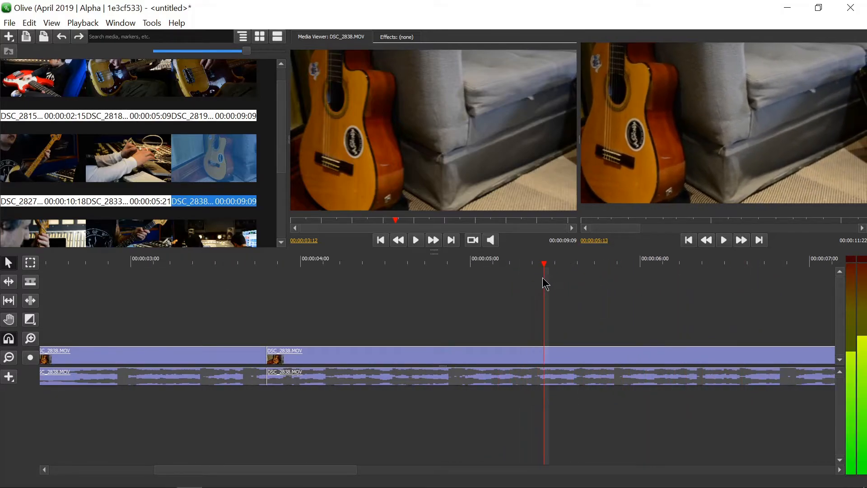
left_click(30, 282)
left_click(543, 354)
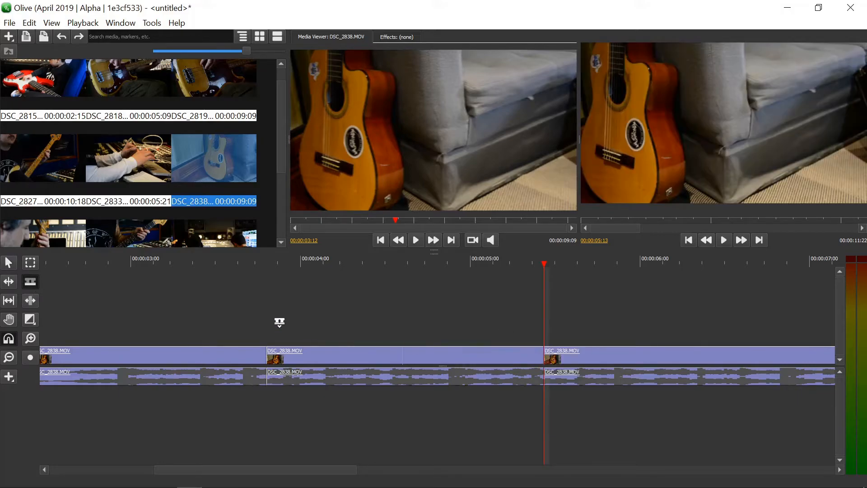
left_click(10, 263)
- Select and delete the first and second DSC_2838 pieces
left_click_drag(142, 286, 222, 402)
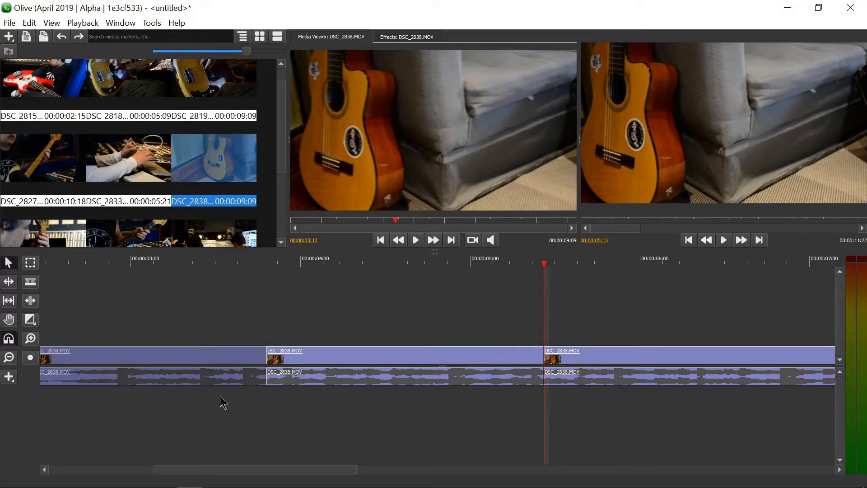
key("Delete")
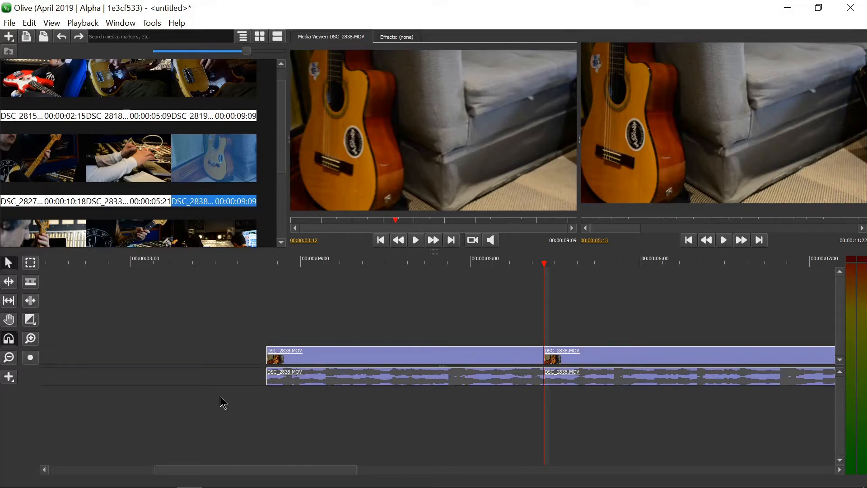
left_click_drag(596, 313, 648, 405)
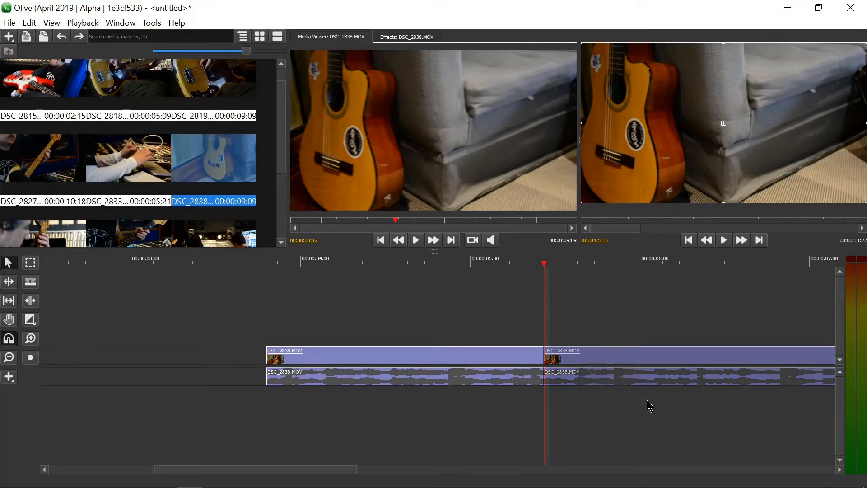
key("Delete")
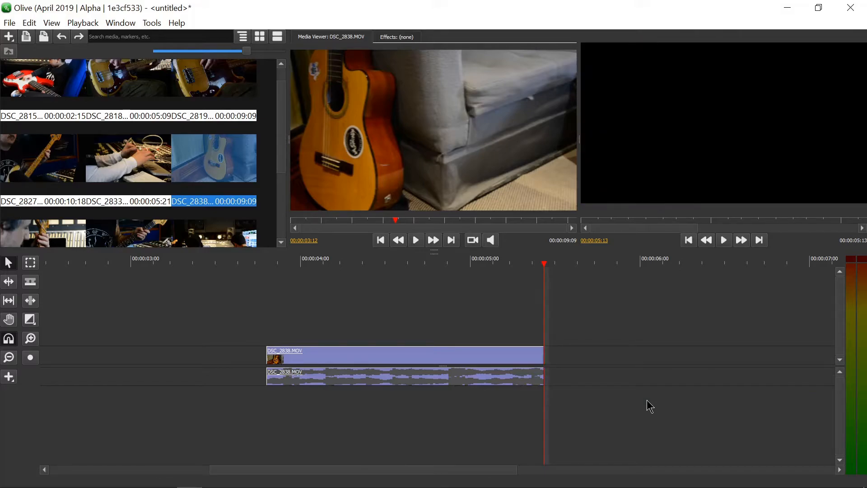
- Select the remaining DSC_2838 pieces and scrub the sequence to review them
mouse_move(466, 486)
left_click_drag(240, 305, 575, 413)
left_click_drag(267, 263, 324, 267)
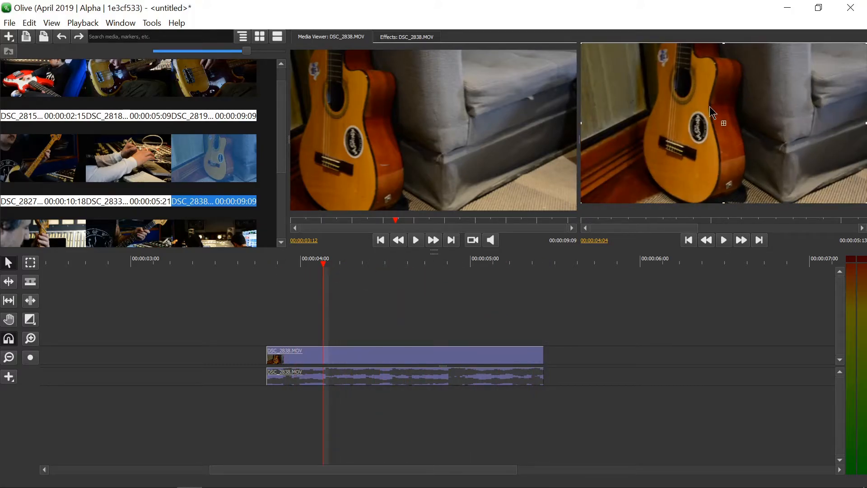
left_click_drag(266, 264, 499, 266)
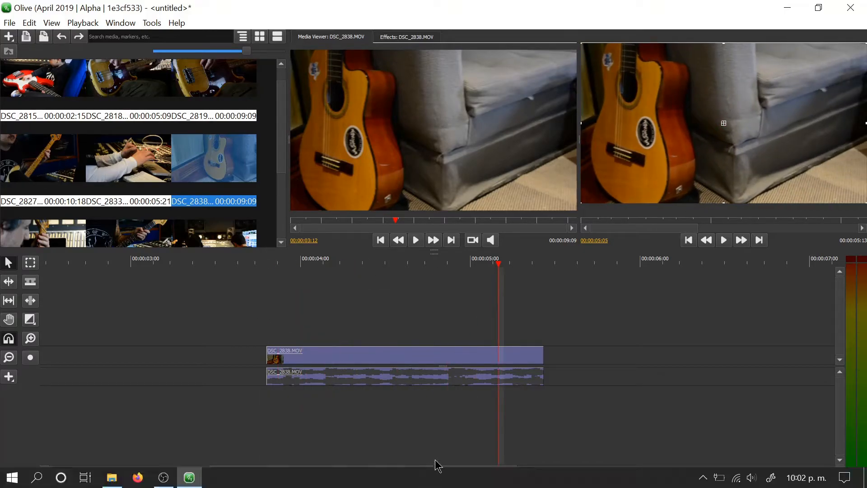
left_click_drag(436, 472, 422, 474)
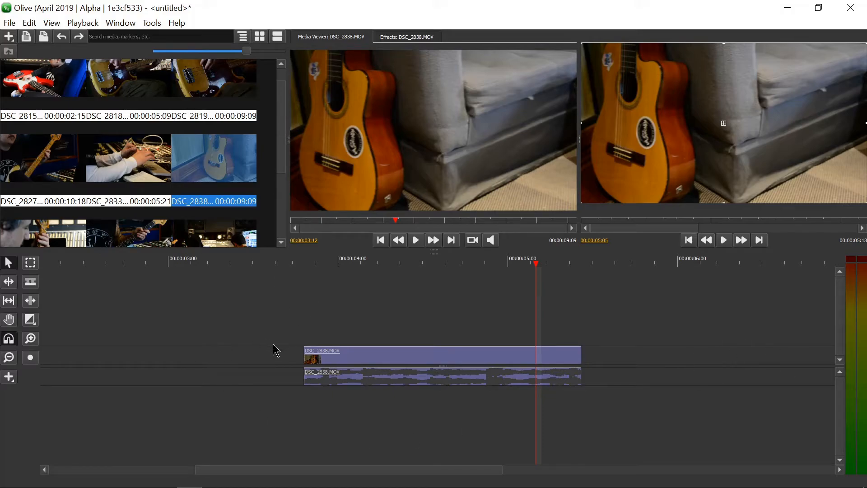
left_click_drag(348, 470, 206, 471)
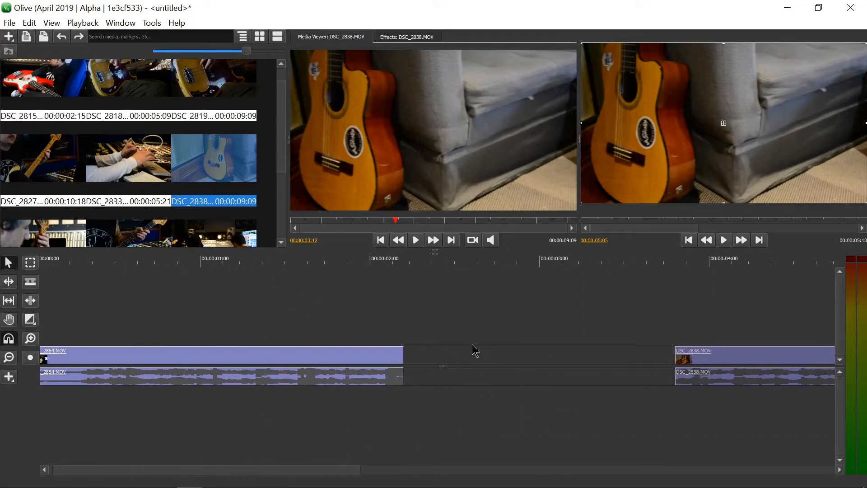
- Slide the DSC_2838 clip earlier, then delete it from the sequence
left_click_drag(747, 361, 682, 357)
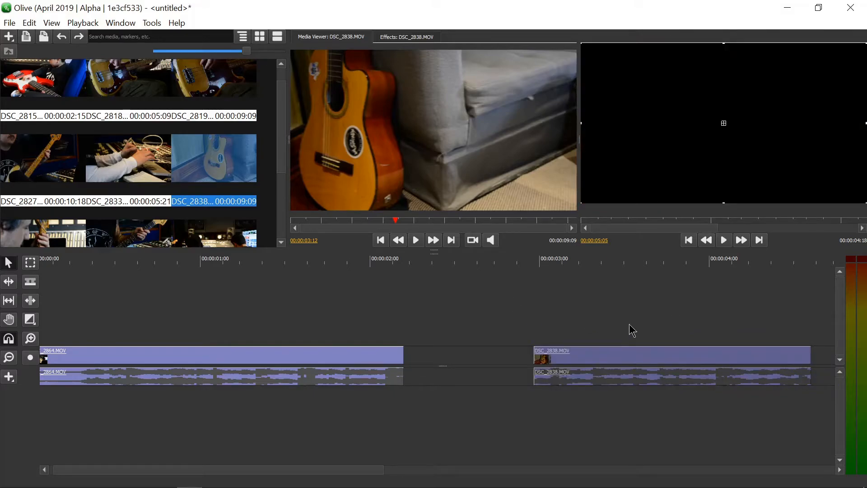
left_click(537, 263)
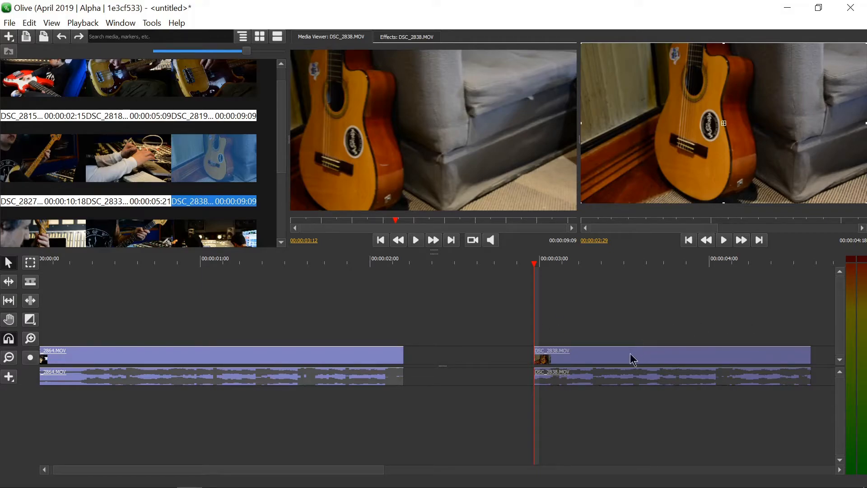
mouse_move(631, 359)
key("Delete")
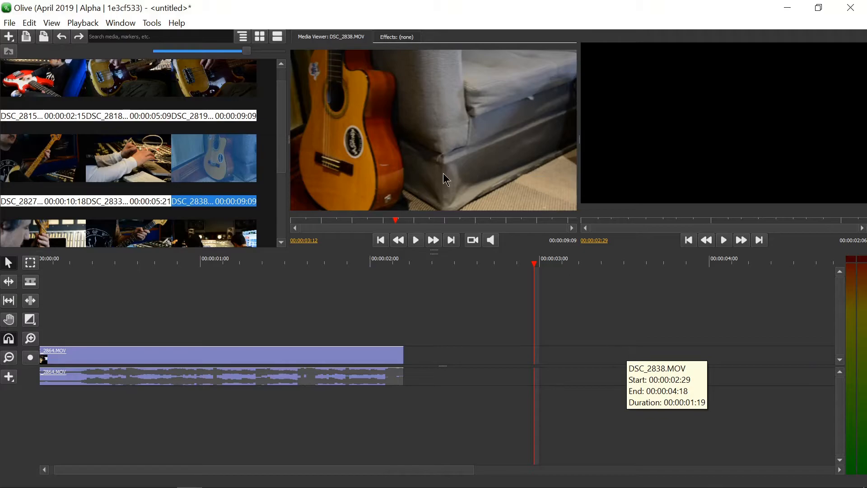
- Play and scrub the DSC_2838 source footage to review its opening seconds
double_click(217, 166)
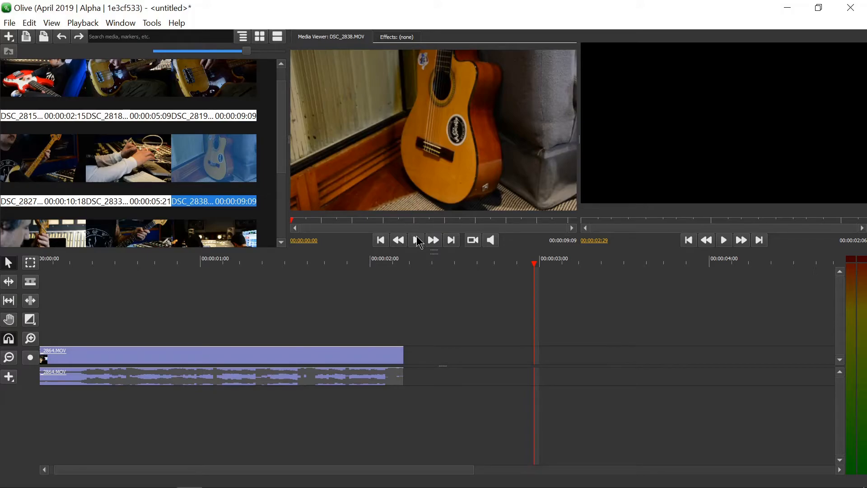
left_click(415, 239)
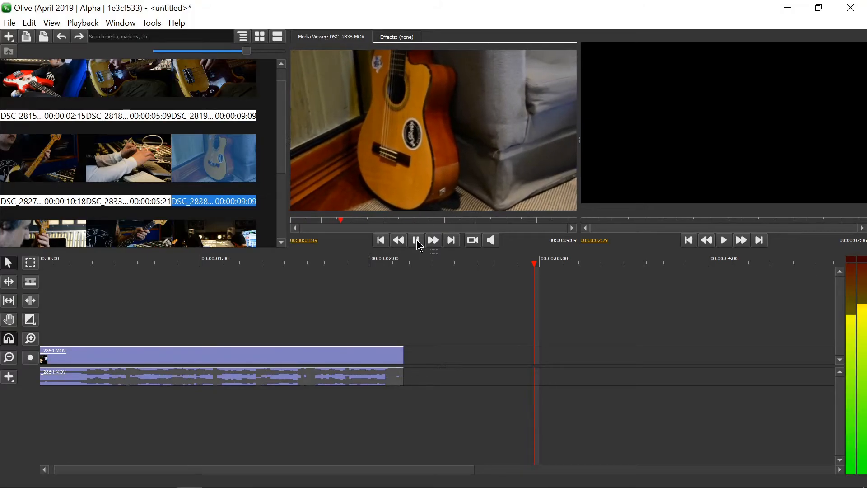
left_click(416, 239)
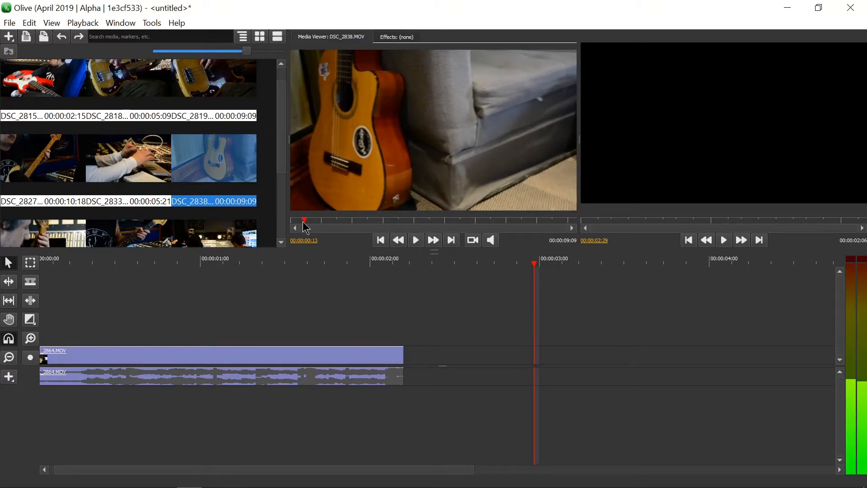
left_click(296, 220)
left_click(415, 241)
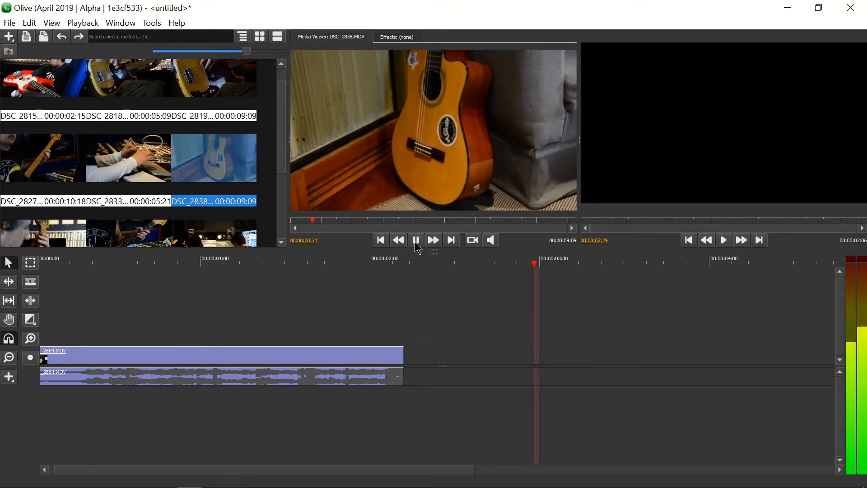
left_click(415, 240)
left_click(418, 242)
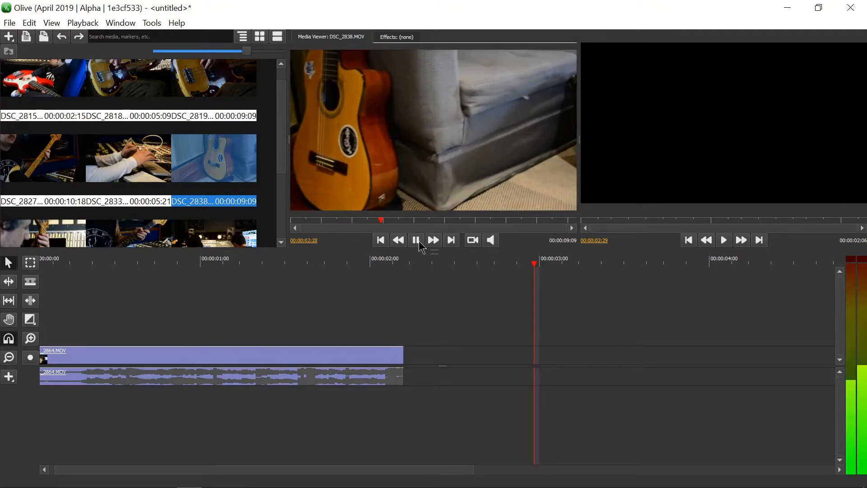
left_click(416, 241)
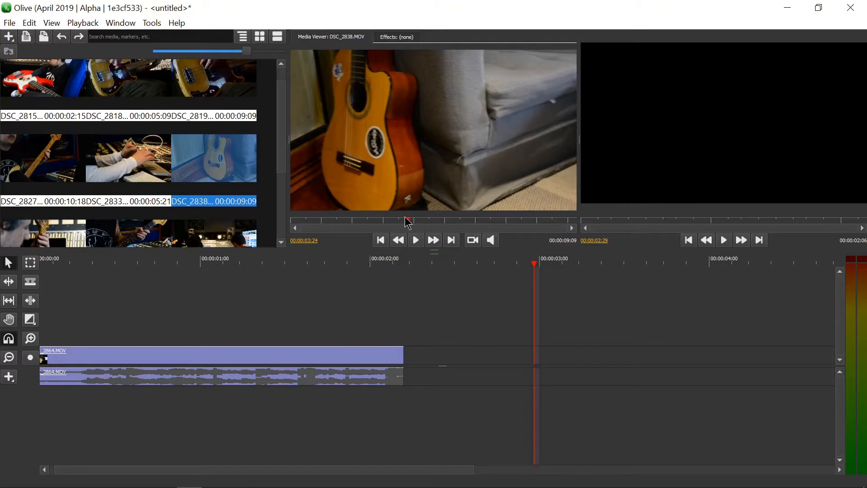
left_click_drag(409, 223, 397, 224)
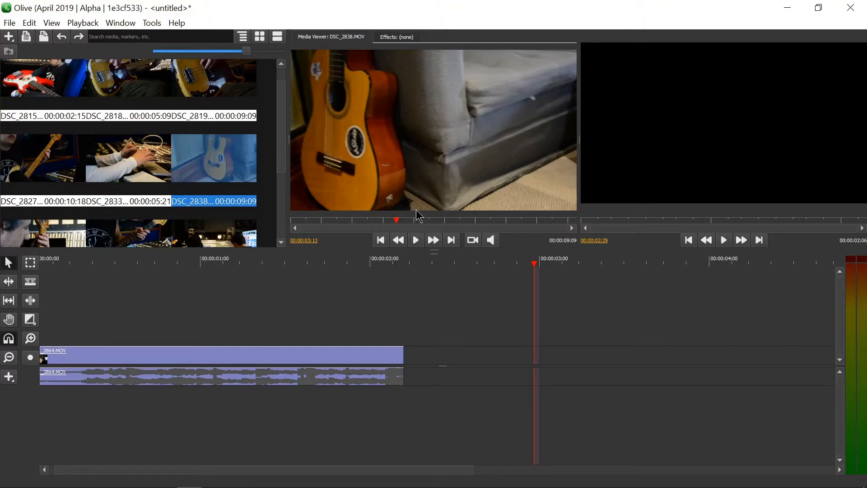
- Mark In at 00:00:00:16 and Out at 00:00:03:00, then preview the range
left_click(307, 221)
mouse_move(307, 218)
left_mouse_down()
mouse_move(296, 221)
mouse_move(307, 220)
left_mouse_up()
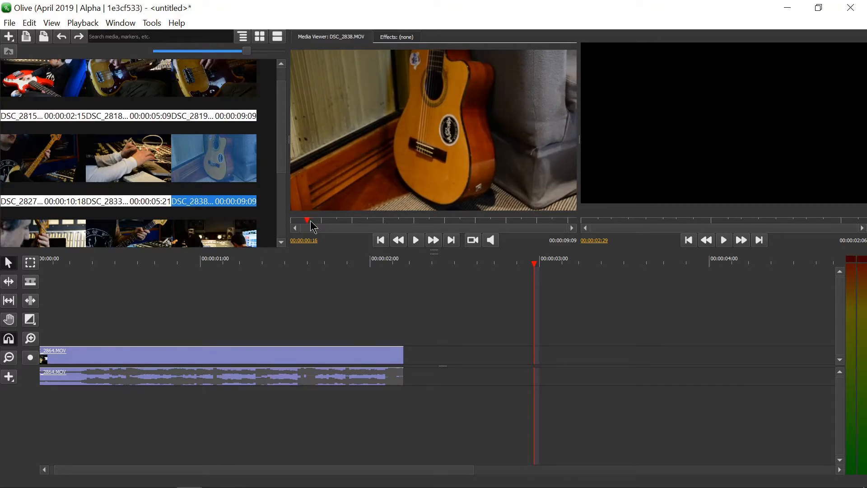
key("i")
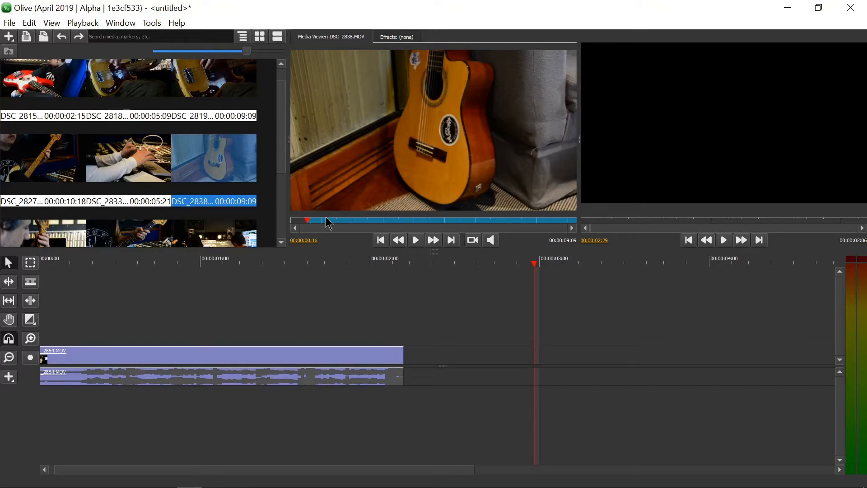
left_click(416, 240)
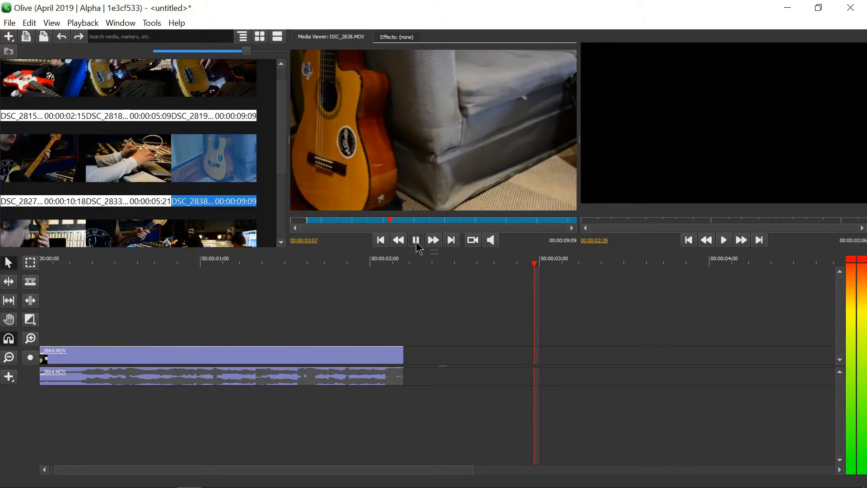
left_click(416, 242)
left_click_drag(395, 221, 382, 221)
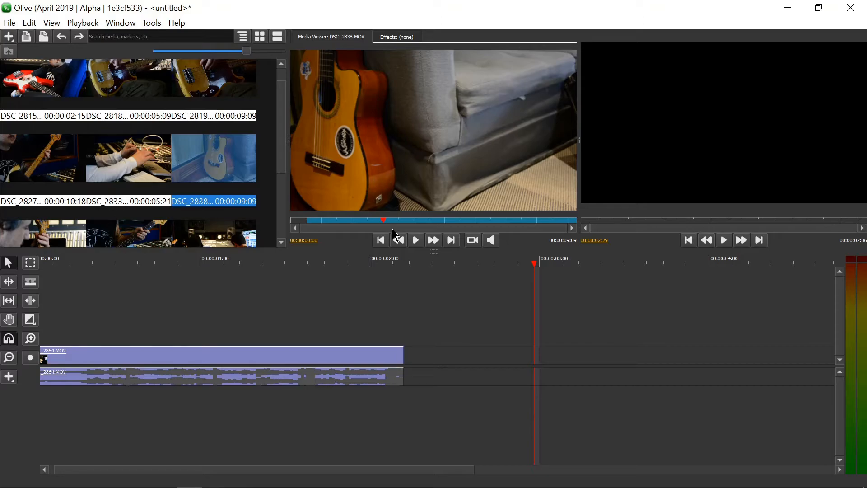
key("o")
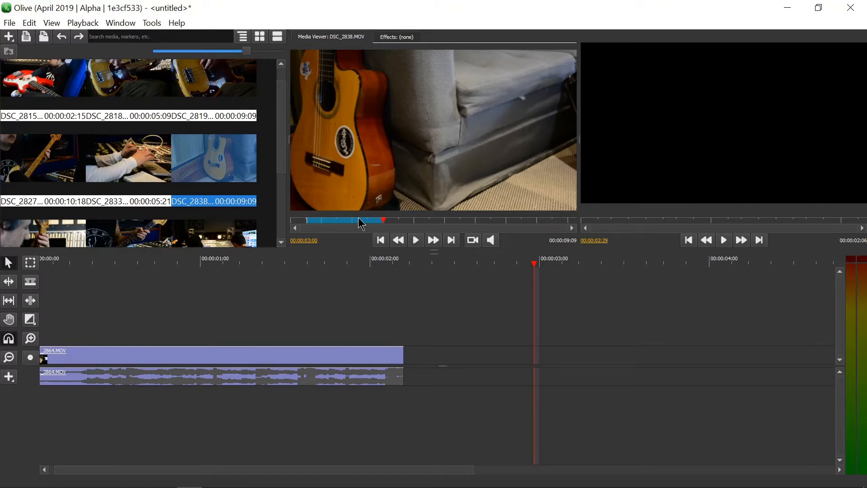
key("space")
- Drag the marked DSC_2838 subclip onto the timeline right after DSC_2864
left_click_drag(313, 220, 383, 224)
left_click_drag(411, 107, 430, 356)
left_click_drag(410, 265, 210, 277)
- Scrub through the added DSC_2838 clip and zoom the timeline back out
scroll(315, 323, "up", 5)
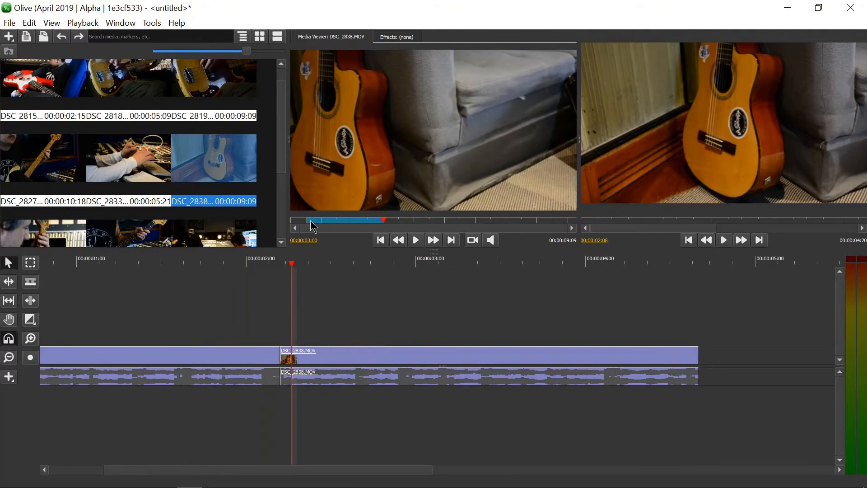
left_click_drag(291, 264, 439, 271)
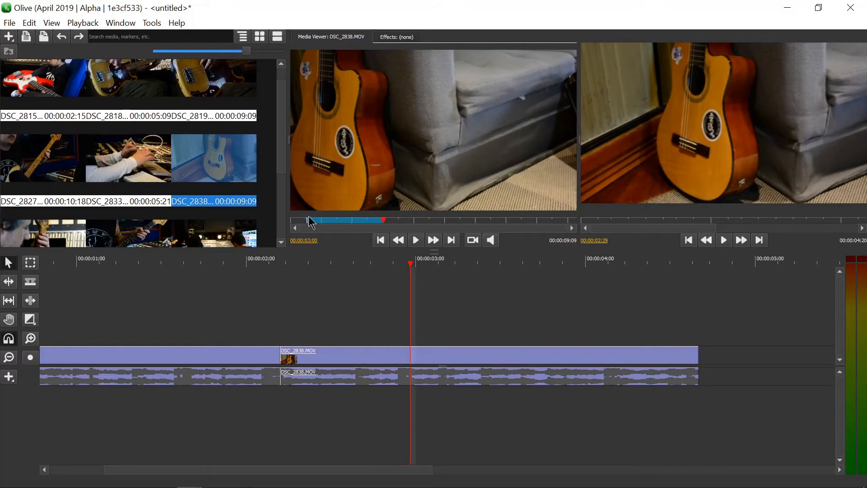
left_click_drag(399, 268, 679, 270)
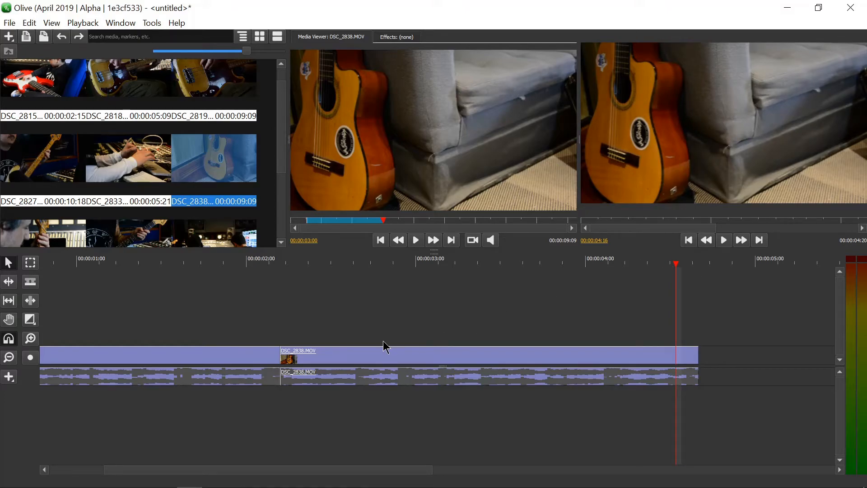
left_click_drag(435, 470, 682, 465)
left_click_drag(533, 470, 405, 470)
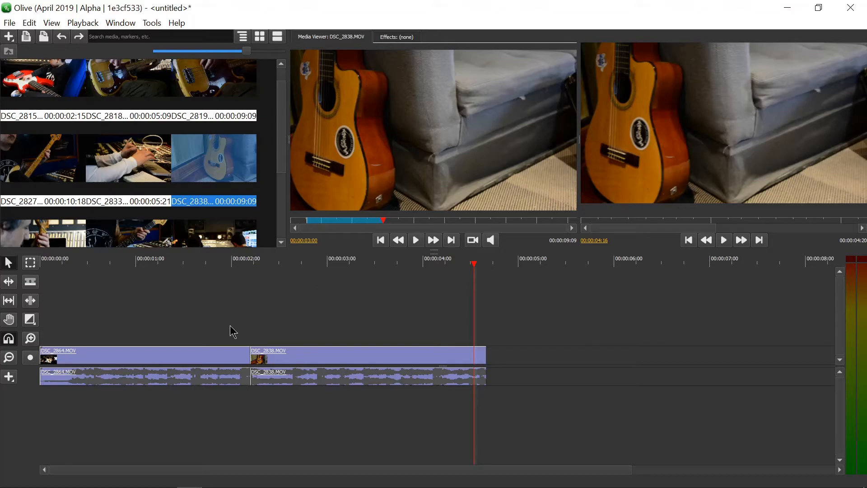
left_click_drag(281, 146, 282, 167)
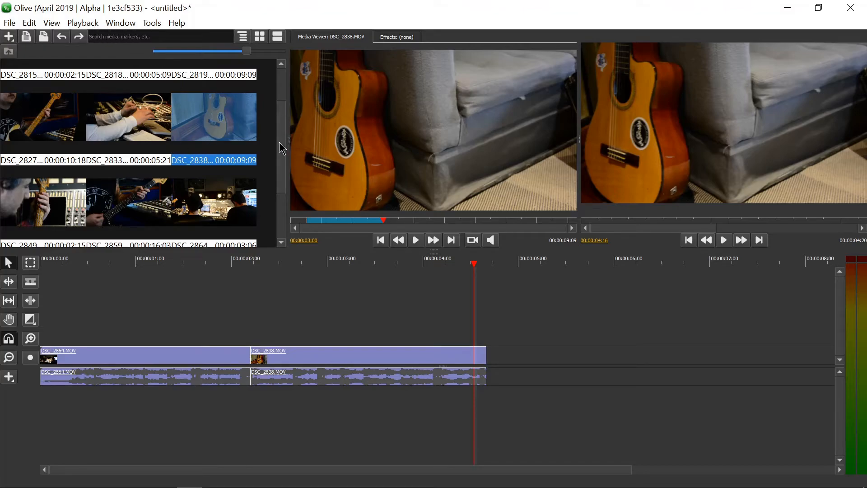
left_click_drag(280, 142, 272, 95)
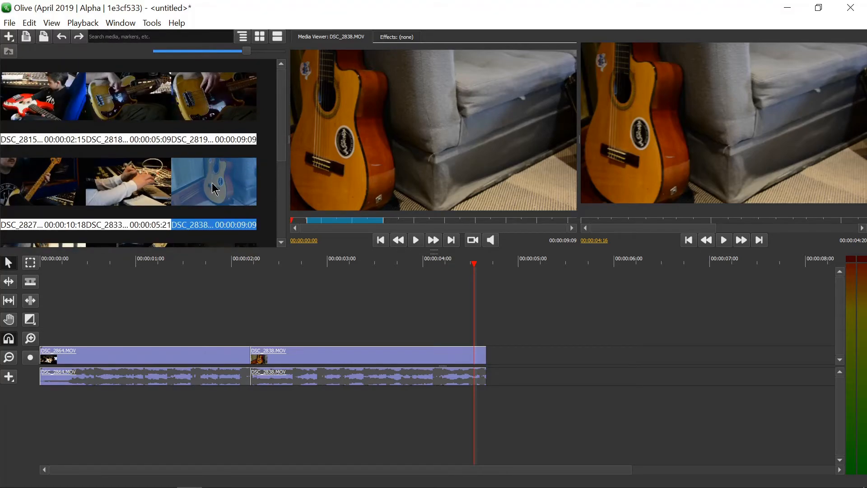
- Bring DSC_2838 back into the source viewer and scrub through its footage
left_click(135, 189)
left_click(48, 193)
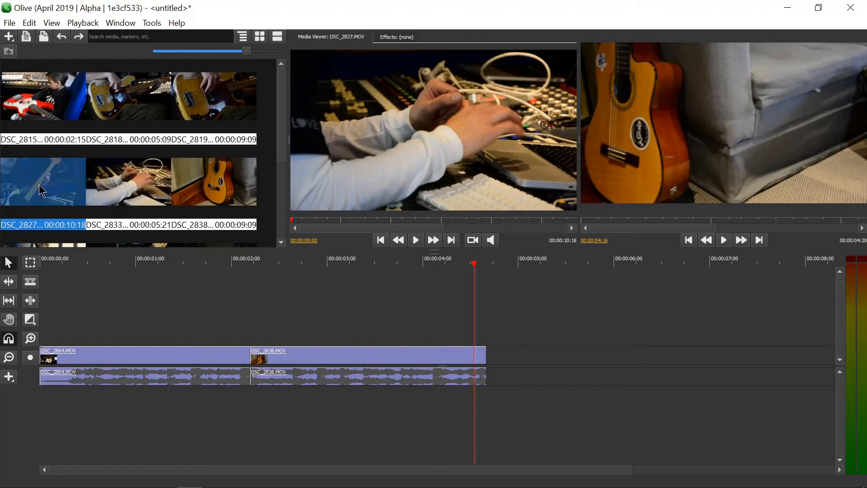
left_click(218, 187)
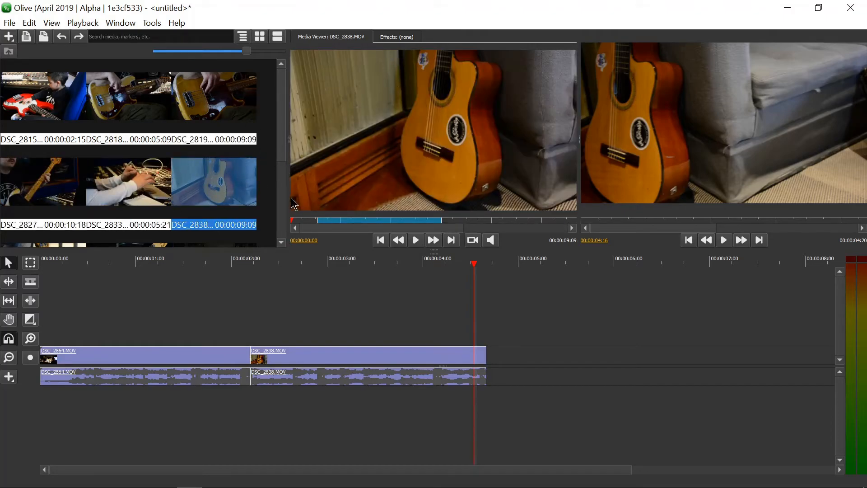
left_click_drag(294, 222, 466, 224)
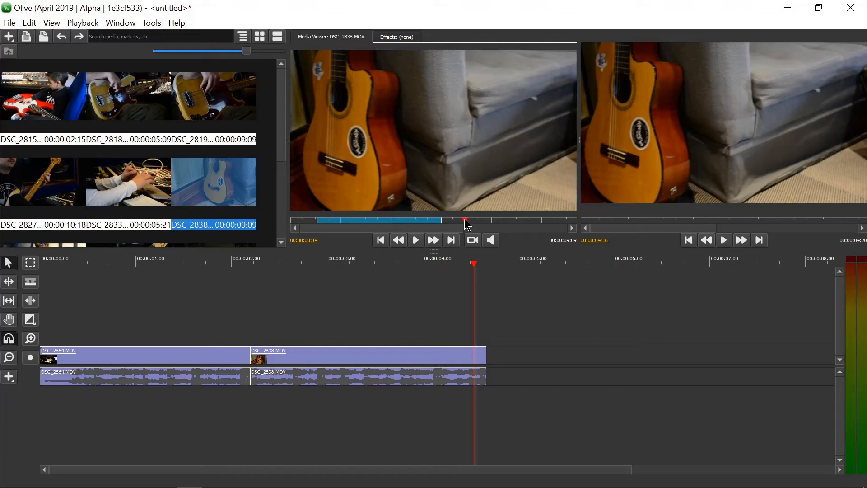
- Mark a DSC_2838 range ending at 00:00:04:18, place it on the timeline, then undo it
key("i")
left_click(521, 221)
key("o")
left_click_drag(485, 220, 478, 223)
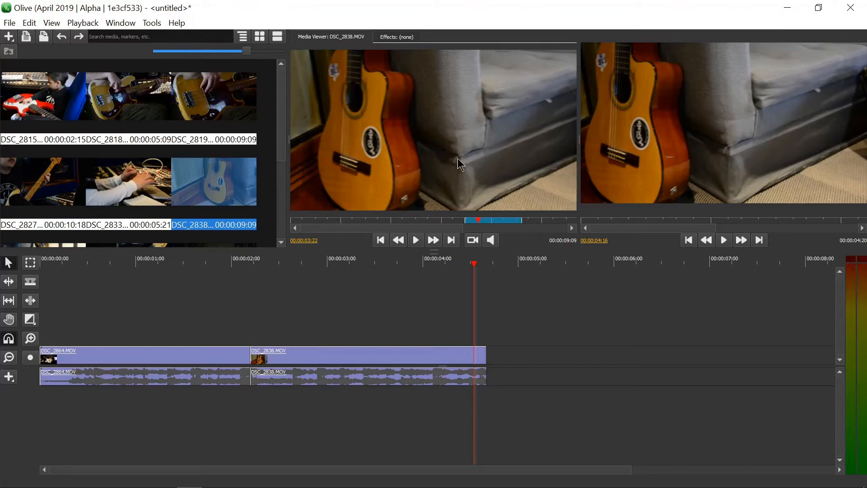
left_click_drag(416, 128, 537, 350)
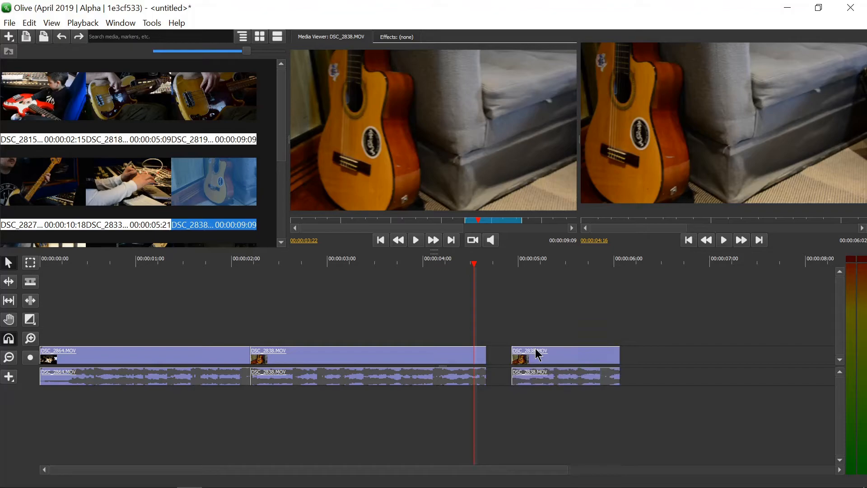
key("ctrl+z")
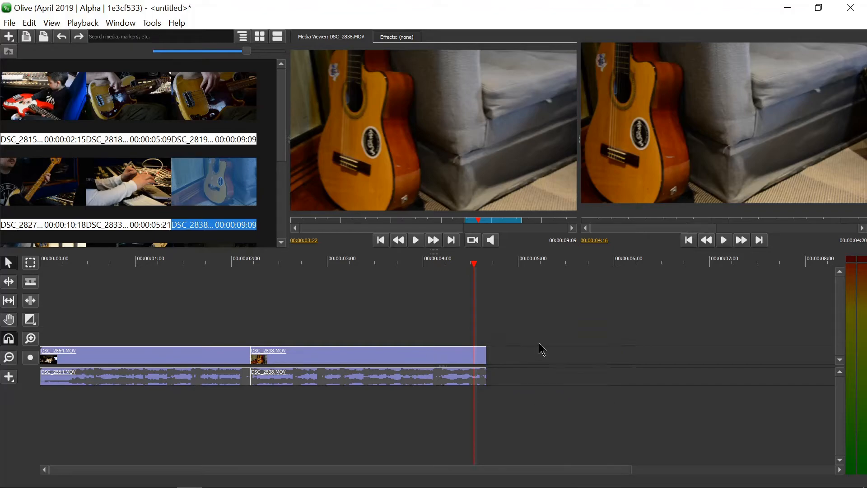
- Move the DSC_2838 video and audio clips later, leaving a gap after DSC_2864
left_click_drag(447, 347, 582, 351)
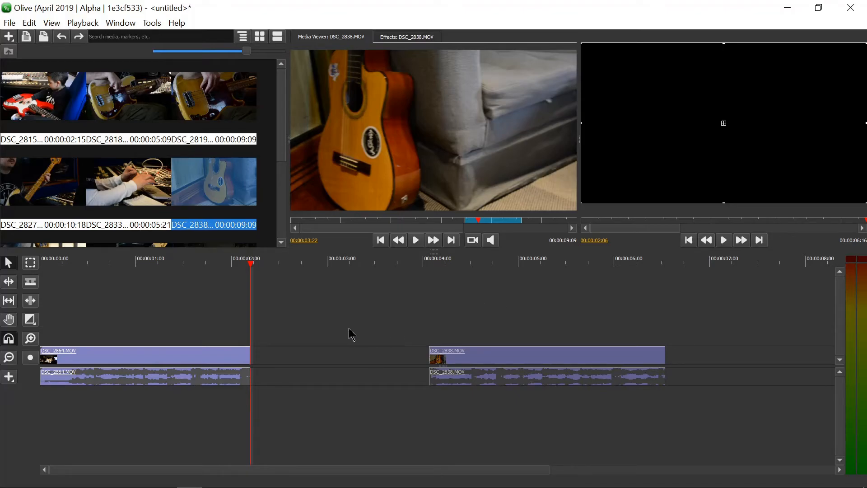
left_click(300, 317)
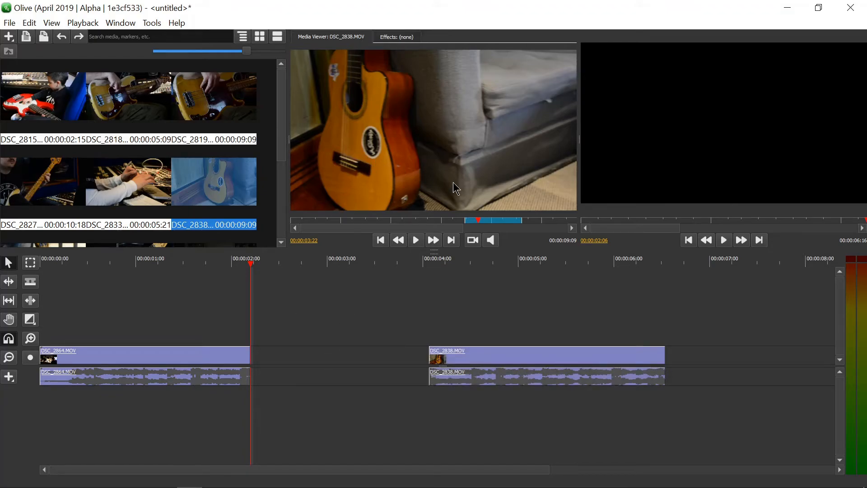
left_click_drag(292, 318, 364, 416)
left_click_drag(312, 312, 362, 414)
left_click_drag(443, 287, 583, 436)
left_click_drag(545, 359, 482, 359)
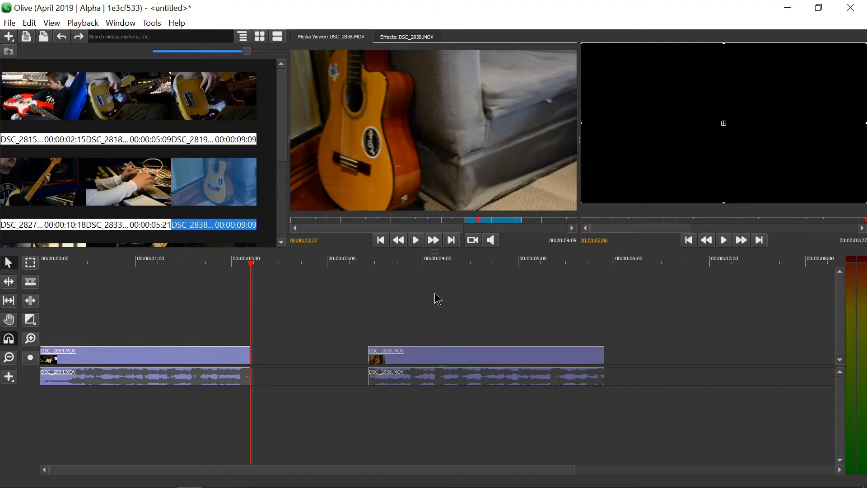
- Add DSC_2833 and then DSC_2827 to the sequence after DSC_2838
left_click_drag(156, 190, 641, 362)
left_click_drag(409, 469, 828, 455)
left_click_drag(46, 199, 578, 359)
left_click_drag(281, 138, 280, 220)
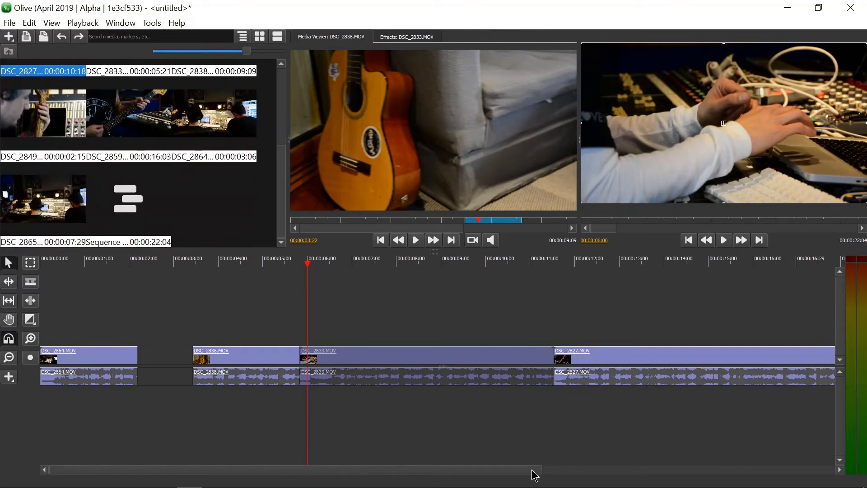
- Append DSC_2865 to the end of the sequence
left_click_drag(540, 469, 793, 469)
left_click_drag(50, 210, 713, 352)
left_click_drag(631, 472, 217, 467)
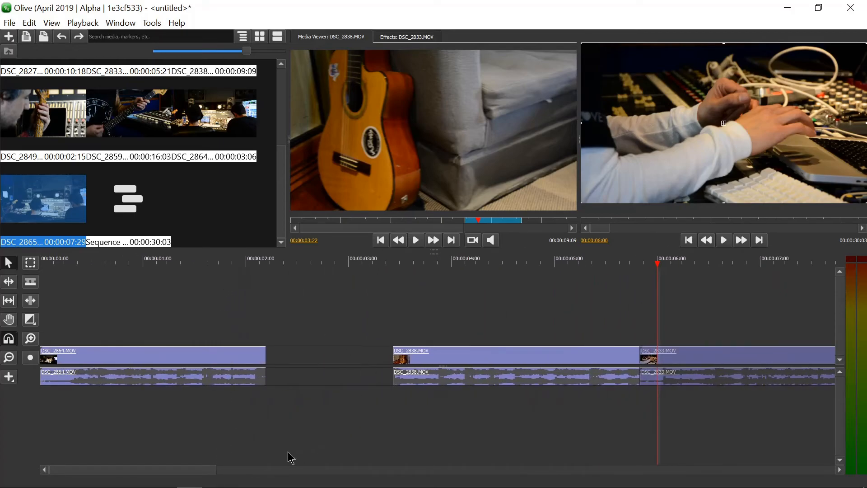
left_click_drag(218, 468, 165, 470)
- Slide DSC_2838 left until it sits against the end of DSC_2864
left_click(411, 330)
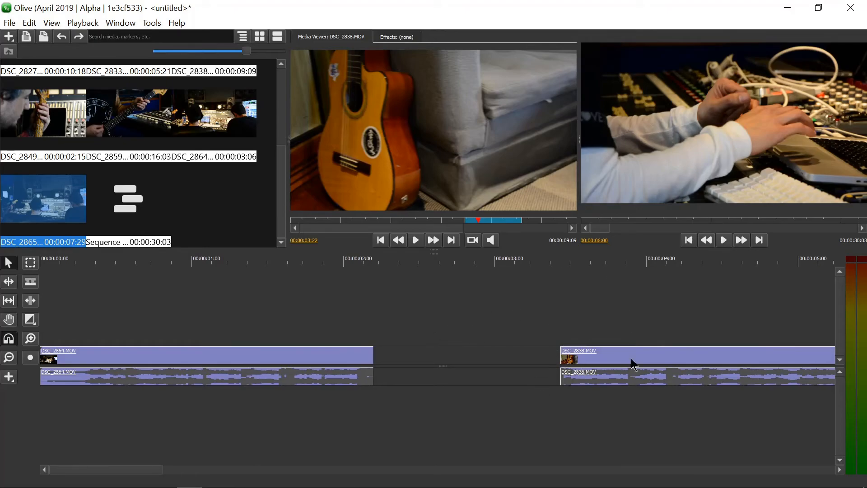
left_click(344, 261)
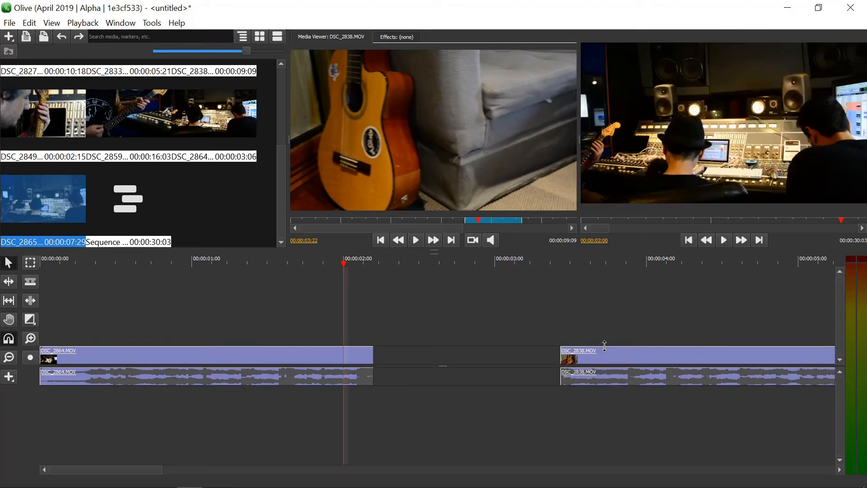
left_click_drag(625, 353, 445, 358)
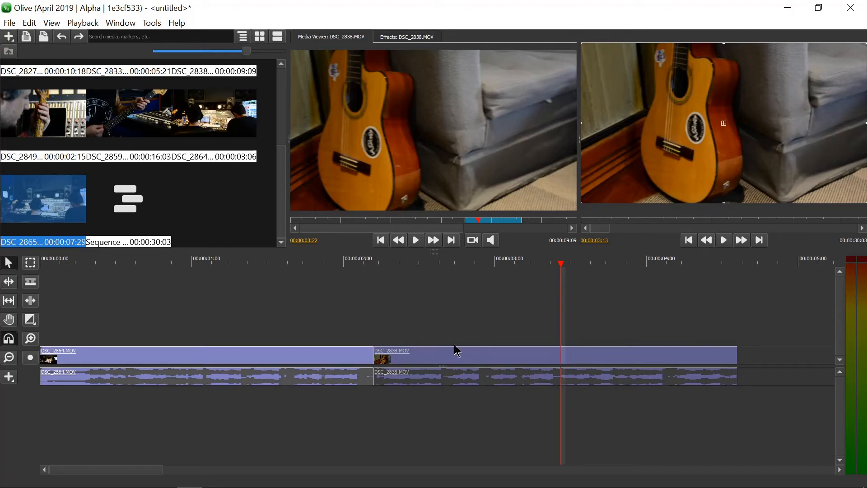
- Snap DSC_2838 to start right after DSC_2864, closing that gap
left_click_drag(457, 345, 472, 345)
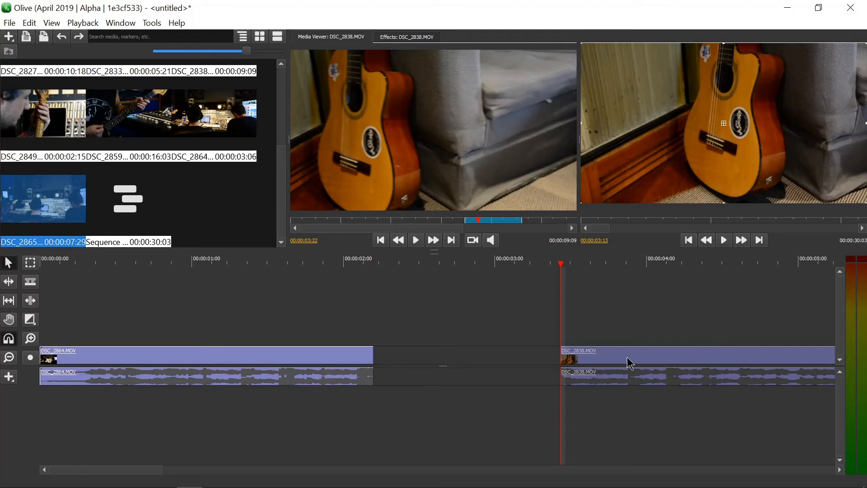
left_click_drag(653, 360, 468, 362)
scroll(624, 325, "down", 6)
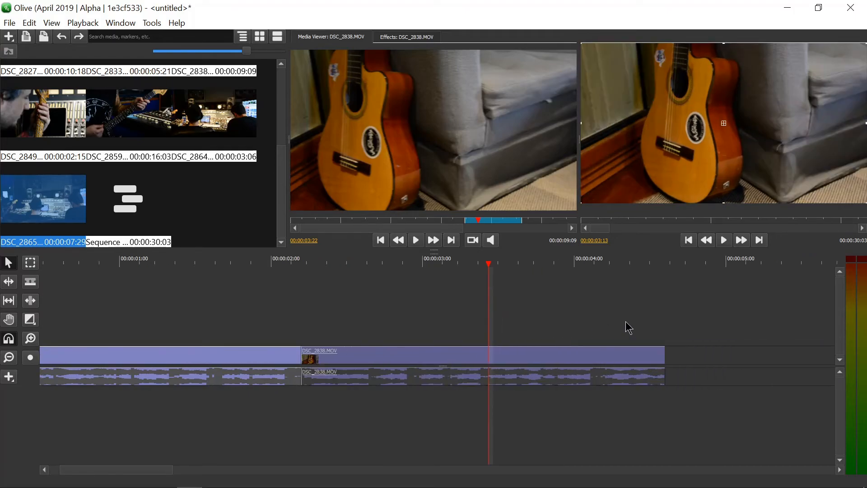
scroll(635, 330, "down", 6)
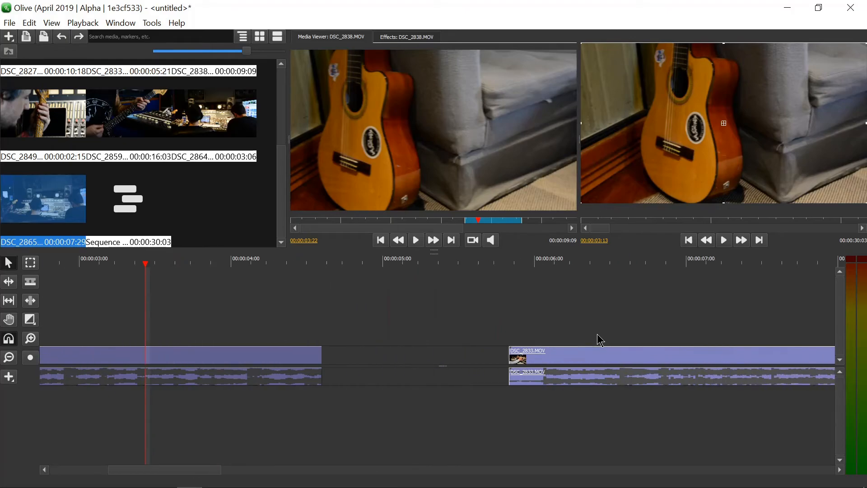
- Pull DSC_2827 and DSC_2865 left to close the gap after DSC_2833
left_click_drag(405, 296, 341, 359)
left_click_drag(253, 469, 771, 468)
left_click_drag(770, 429, 246, 304)
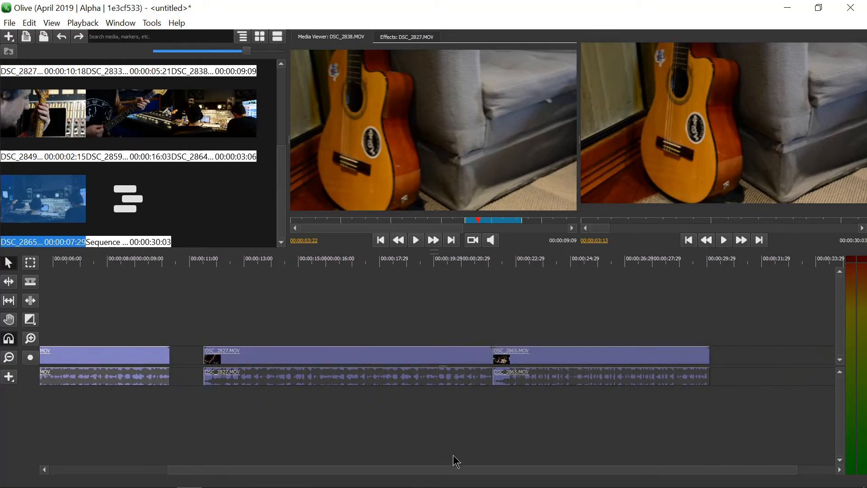
left_click_drag(375, 378, 344, 351)
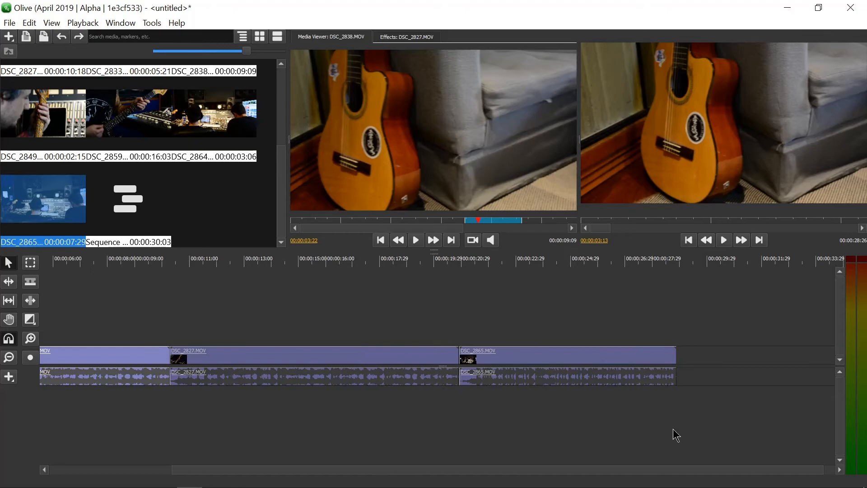
left_click_drag(826, 468, 207, 468)
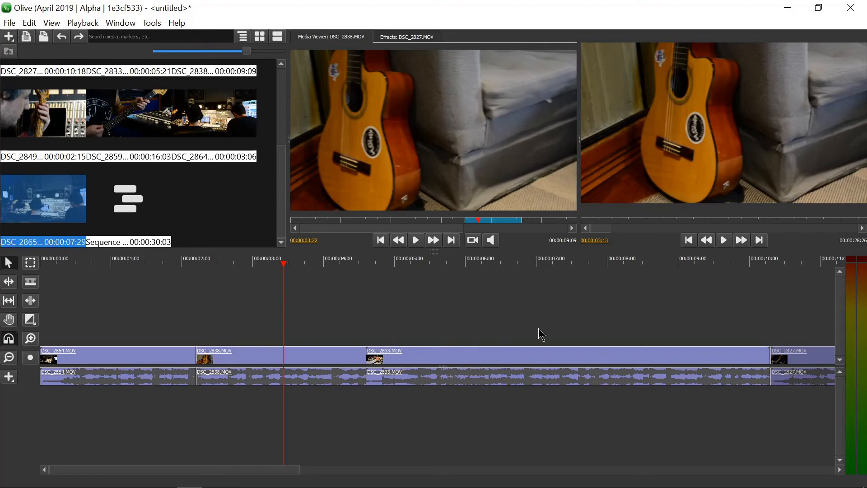
- Undo the clip moves, including DSC_2838's placement next to DSC_2864
key("ctrl+z")
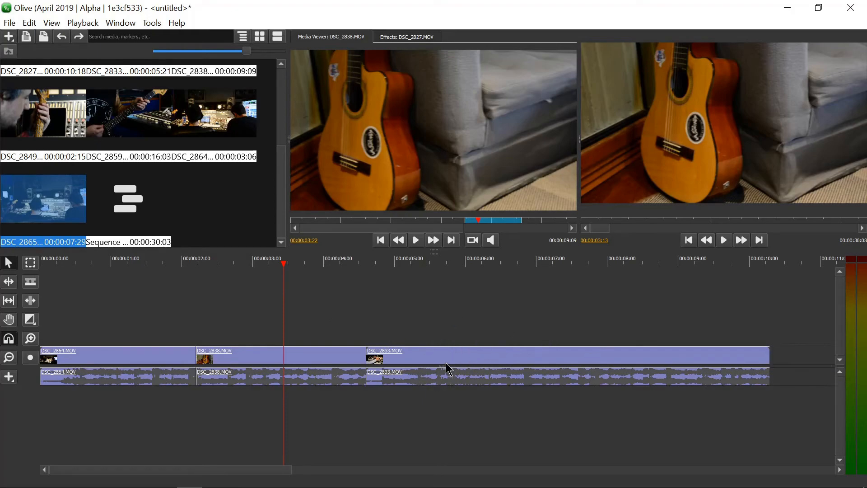
key("ctrl+z")
left_click_drag(294, 472, 662, 456)
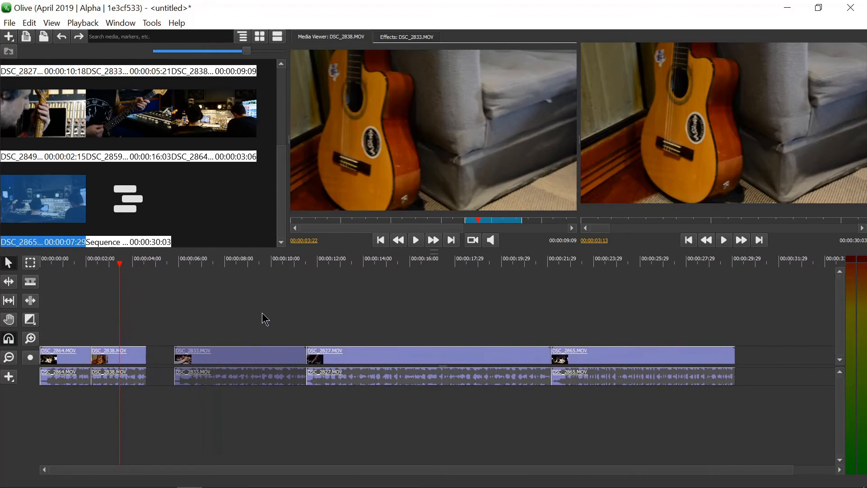
key("ctrl+z")
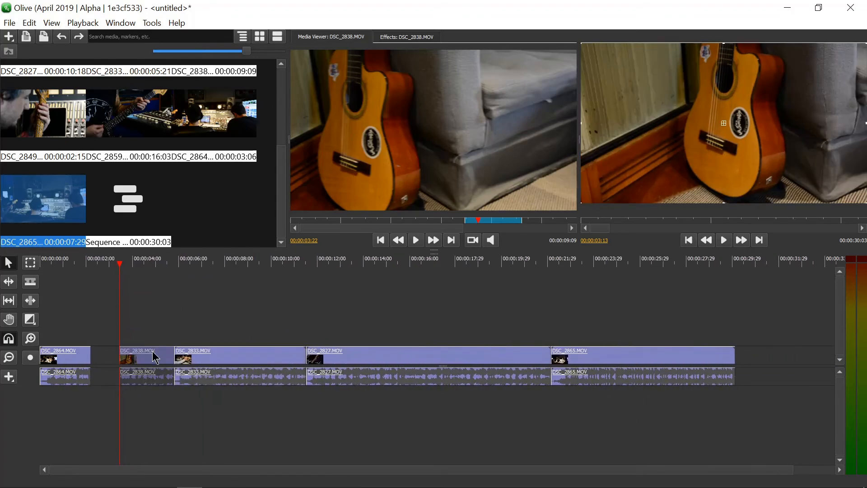
- Check the clips after the gap and park the playhead in the gap at 00:00:01:28
left_click(342, 413)
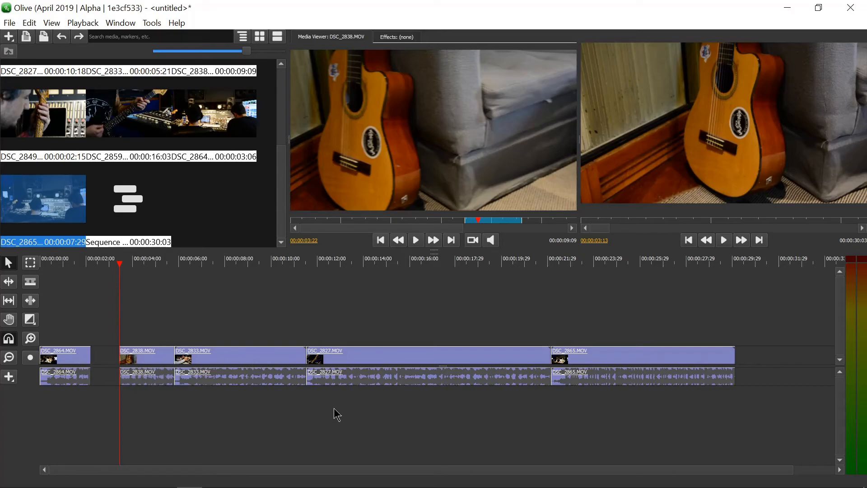
left_click_drag(726, 415, 160, 322)
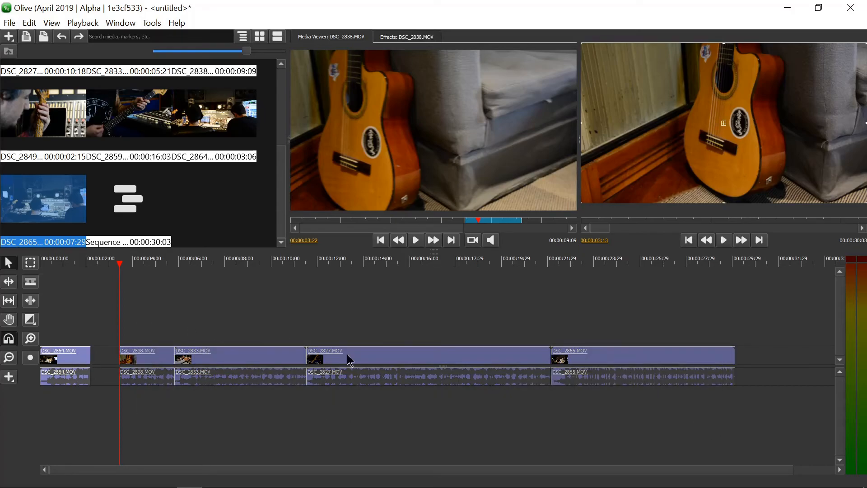
left_click_drag(793, 470, 214, 470)
left_click(258, 452)
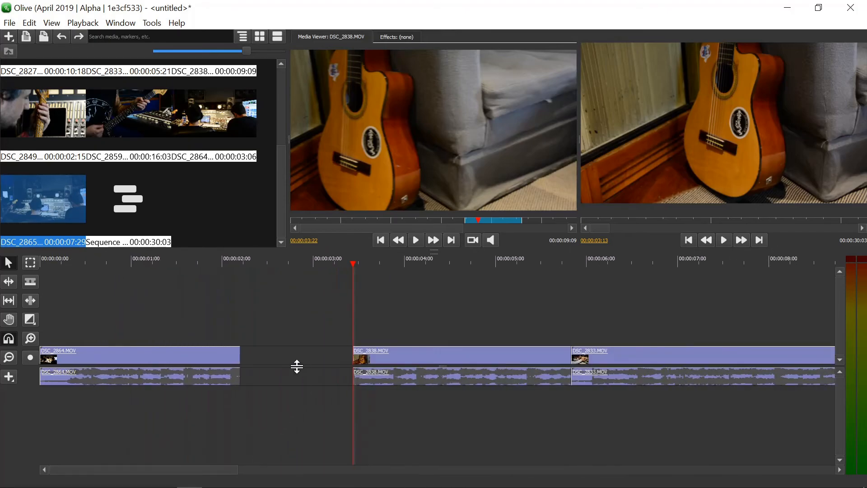
left_click(288, 284)
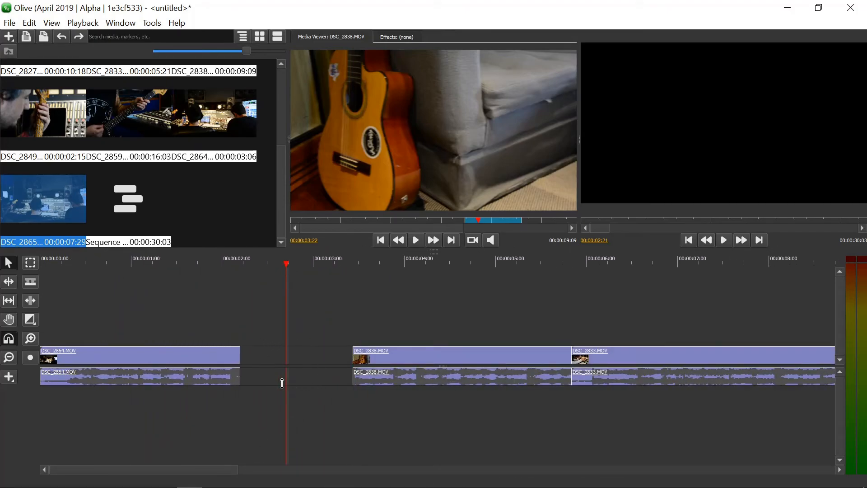
left_click_drag(288, 269, 217, 269)
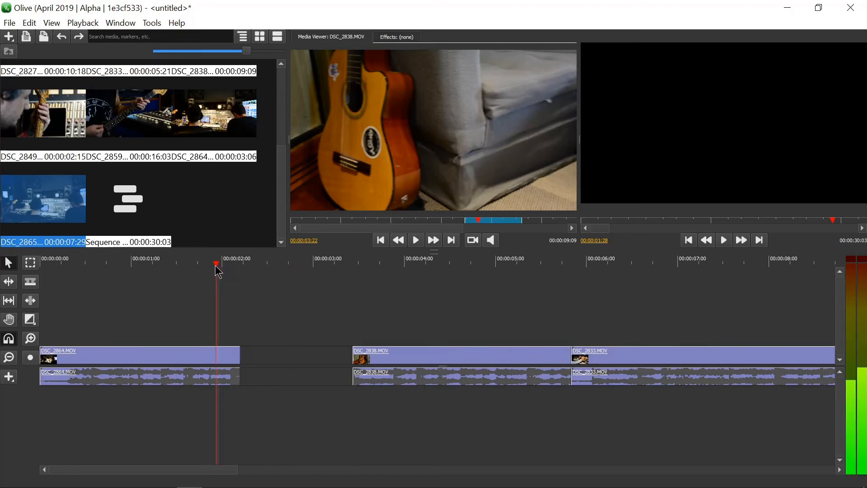
- Ripple Delete Empty Space on the gap after DSC_2864, pulling DSC_2838 and later clips flush
right_click(284, 356)
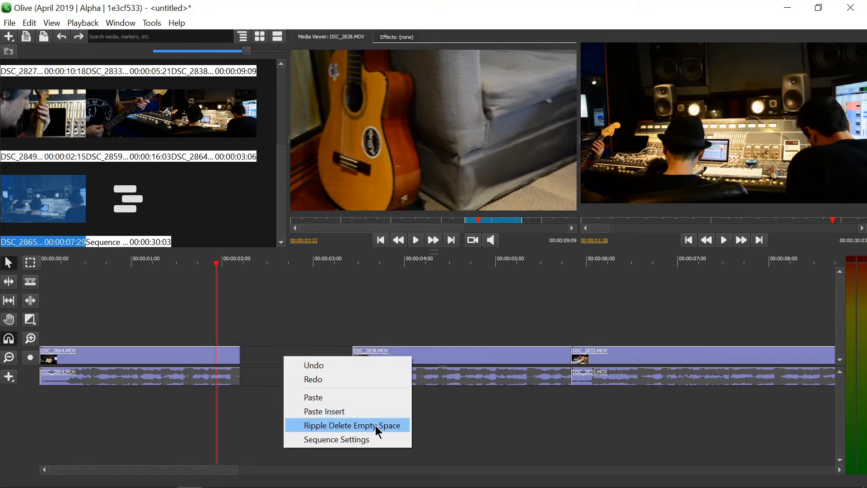
left_click(314, 312)
left_click_drag(251, 470, 778, 474)
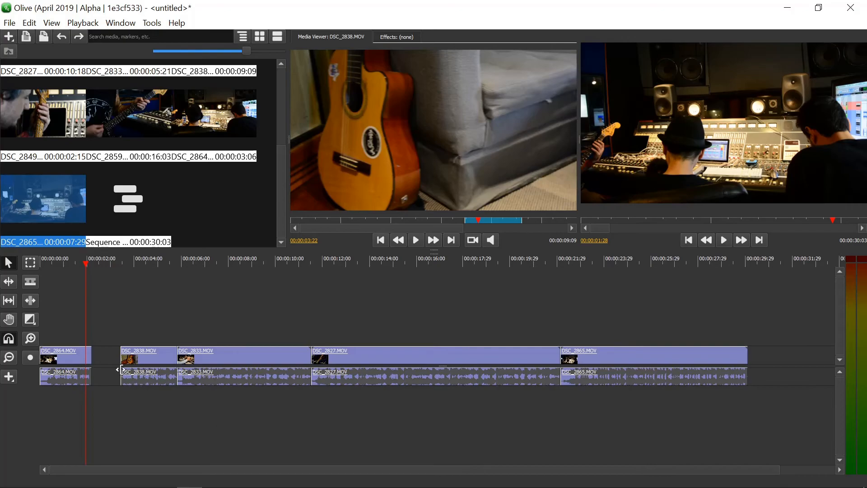
right_click(110, 356)
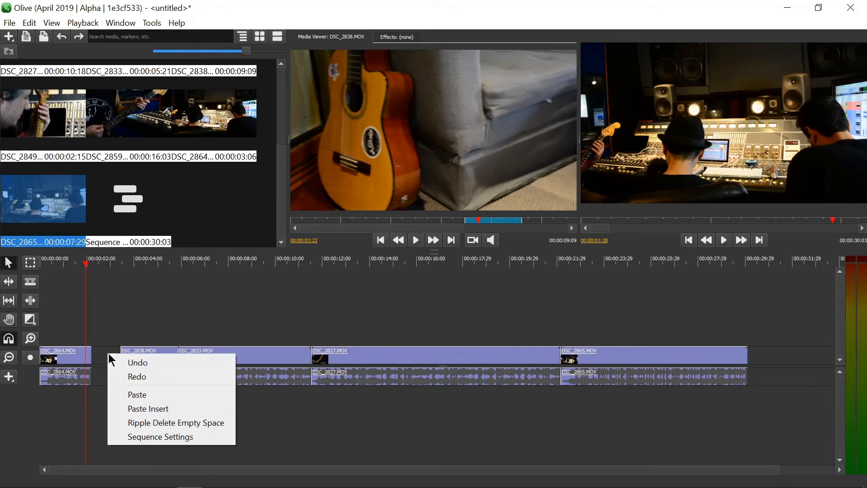
left_click(145, 421)
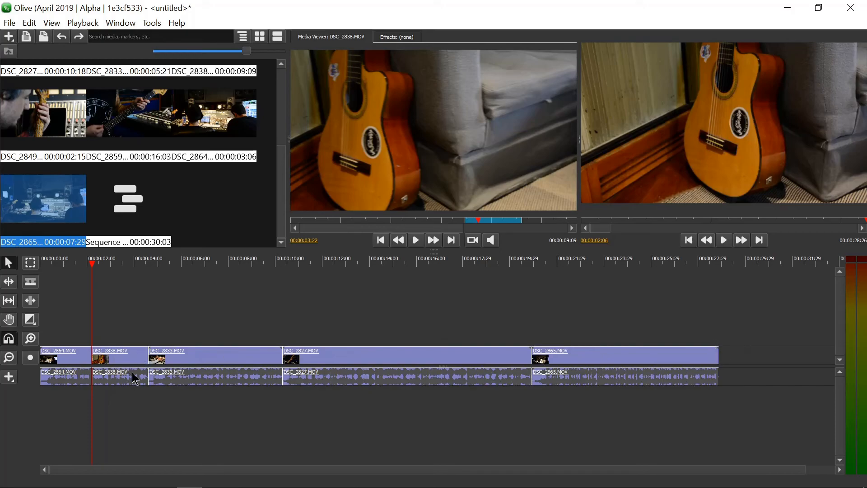
- Undo the gap closing and move DSC_2865 and DSC_2827 further right, widening the gaps
key("ctrl+z")
left_click_drag(614, 361, 672, 362)
left_click_drag(522, 360, 553, 357)
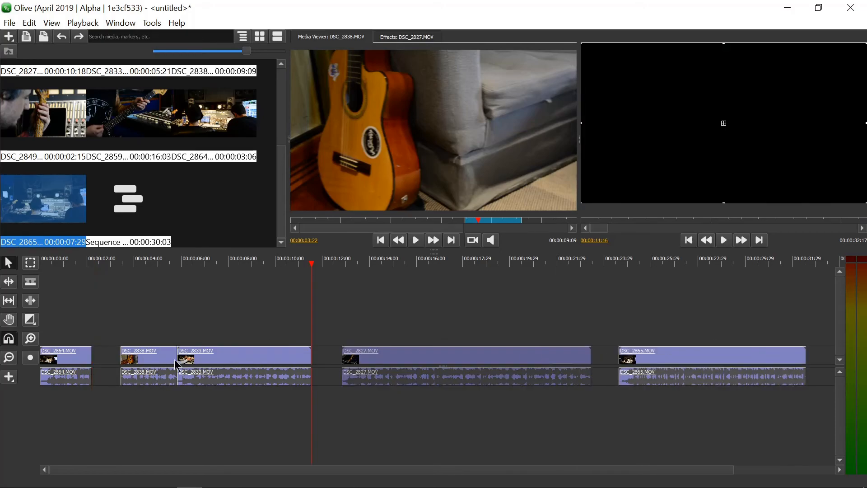
left_click(104, 359)
left_click(107, 261)
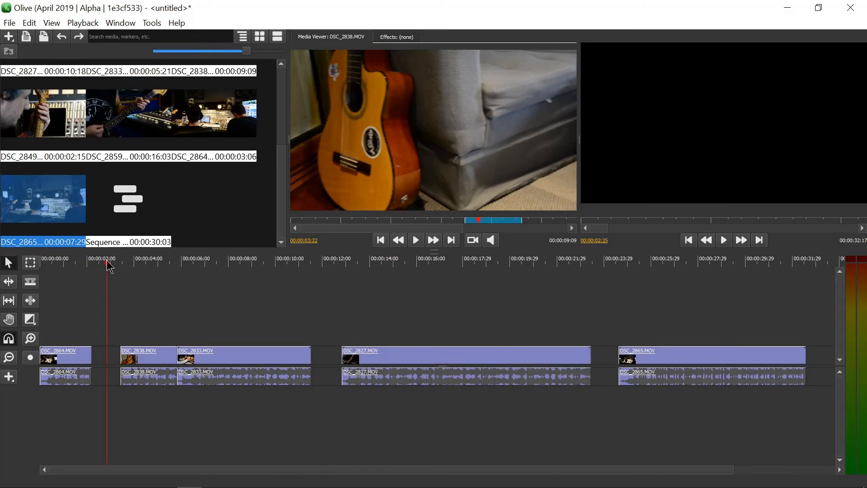
- Ripple-delete the gaps after DSC_2864, before DSC_2827 and before DSC_2865
right_click(113, 357)
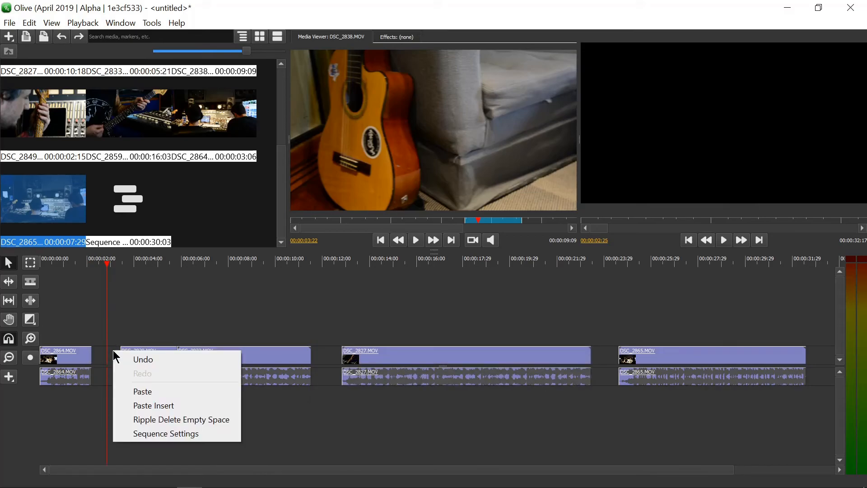
left_click(164, 416)
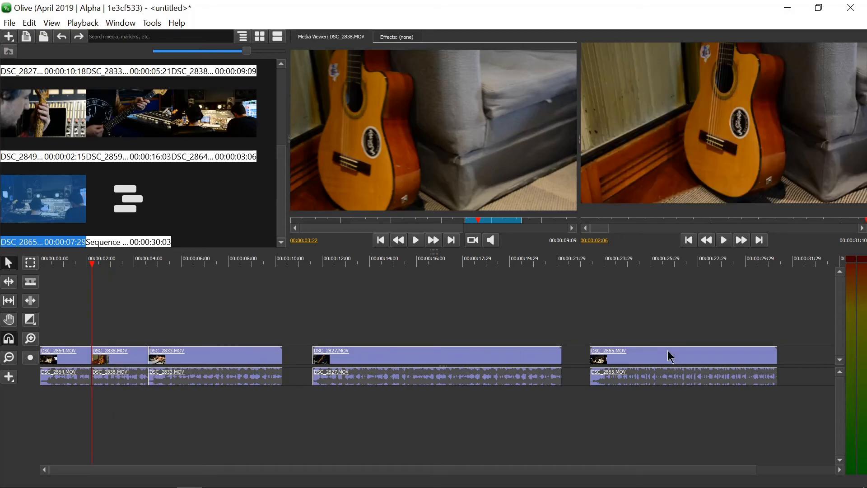
right_click(298, 354)
left_click(336, 423)
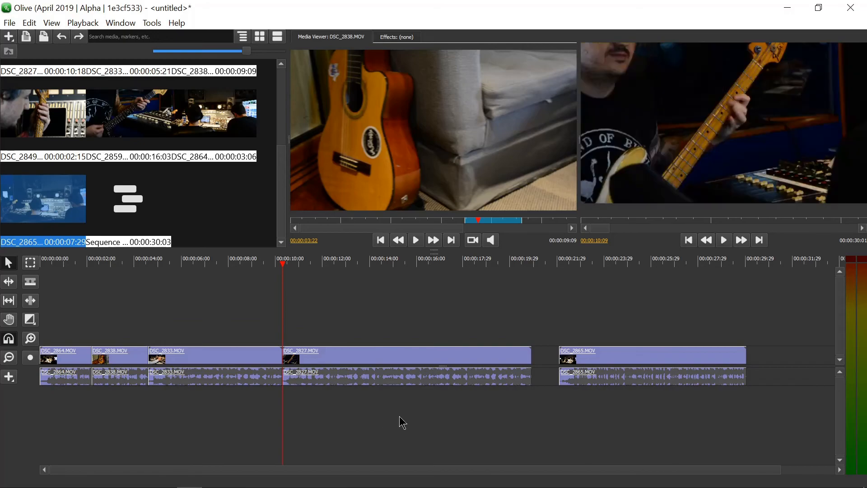
right_click(547, 352)
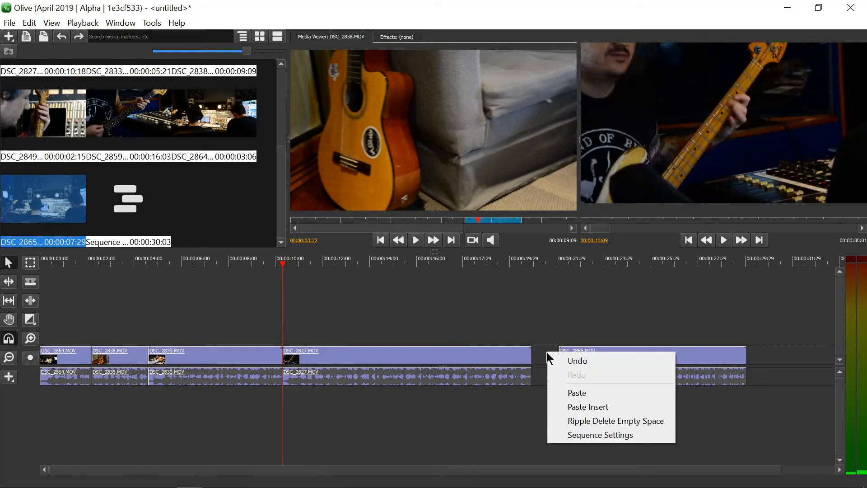
left_click(599, 421)
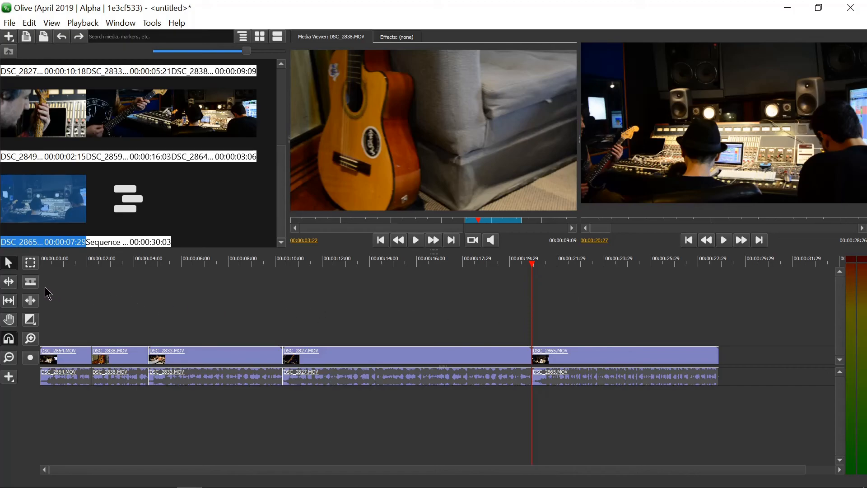
left_click_drag(278, 172, 274, 206)
key("Up")
left_click_drag(391, 358, 825, 368)
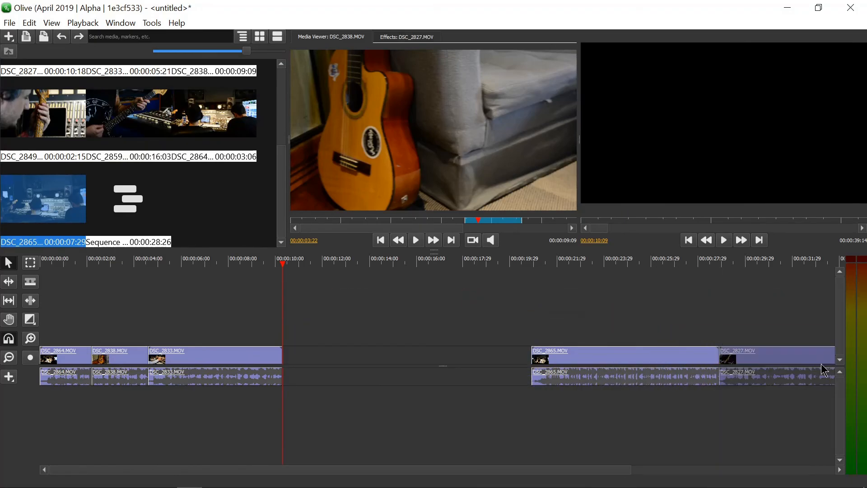
key("ctrl+z")
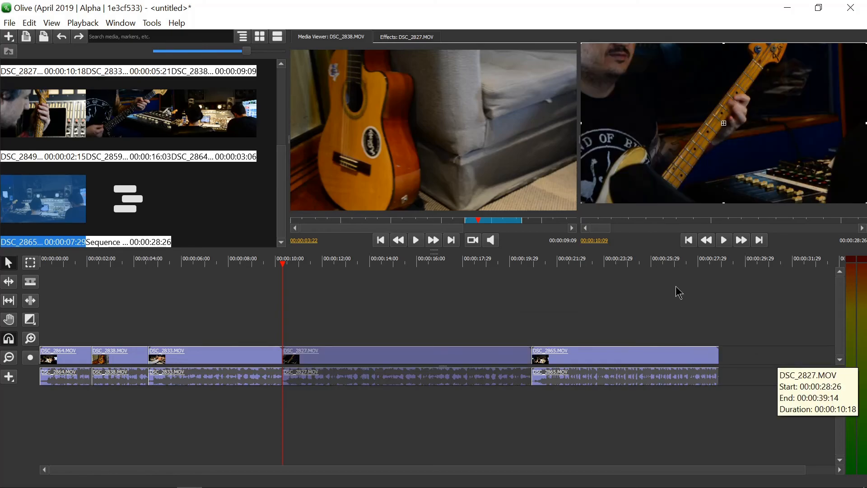
left_click_drag(280, 176, 282, 82)
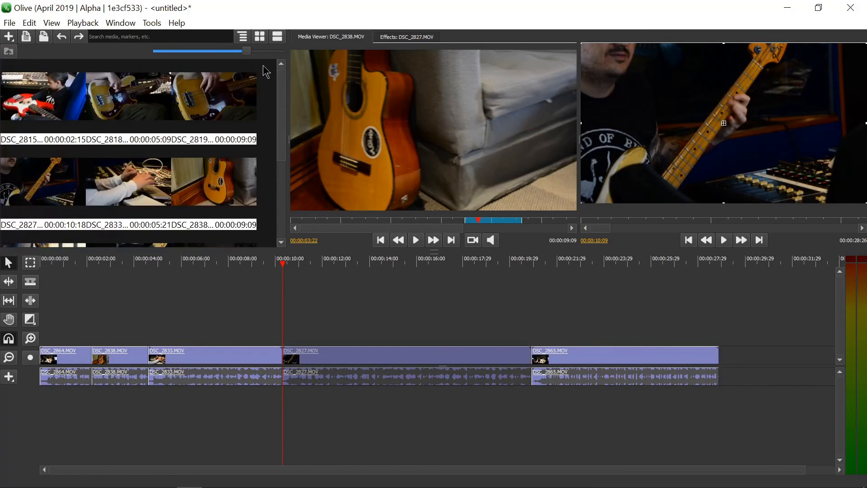
- Switch the media bin between list, detail and thumbnail views, ending on thumbnails
left_click(243, 36)
left_click(260, 37)
left_click(276, 39)
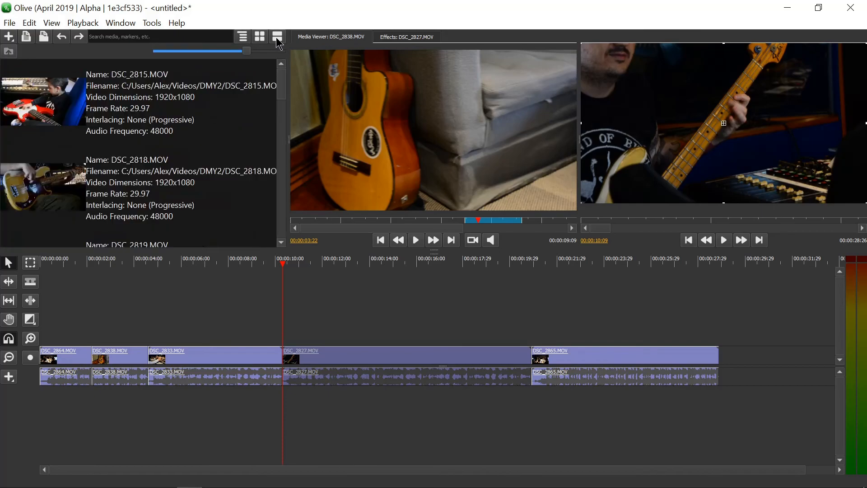
left_click(259, 37)
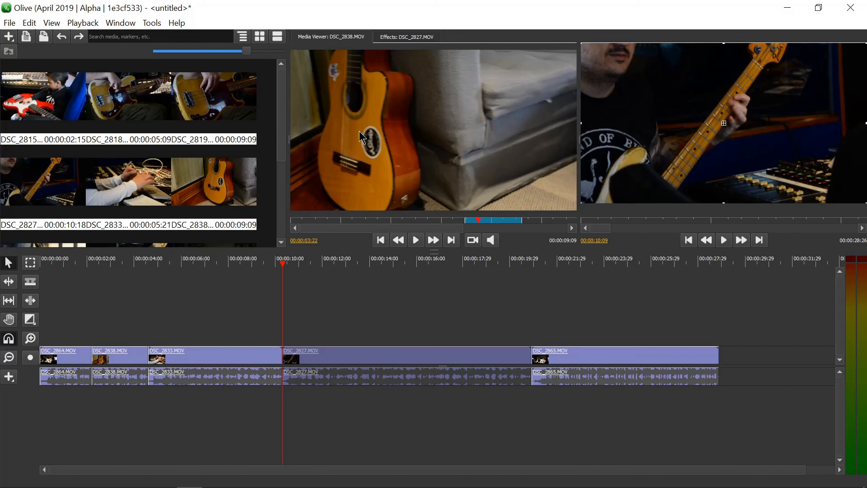
- Preview DSC_2818 and DSC_2833, then load DSC_2838 in the Media Viewer
left_click(118, 99)
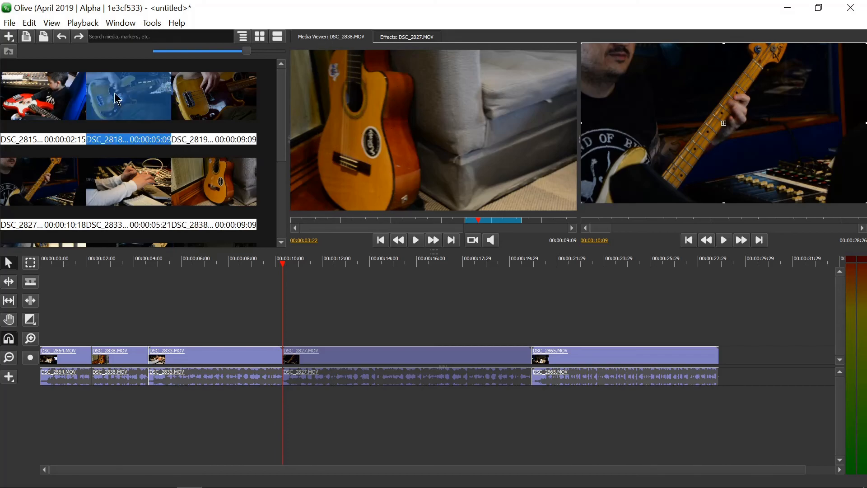
double_click(117, 98)
double_click(124, 195)
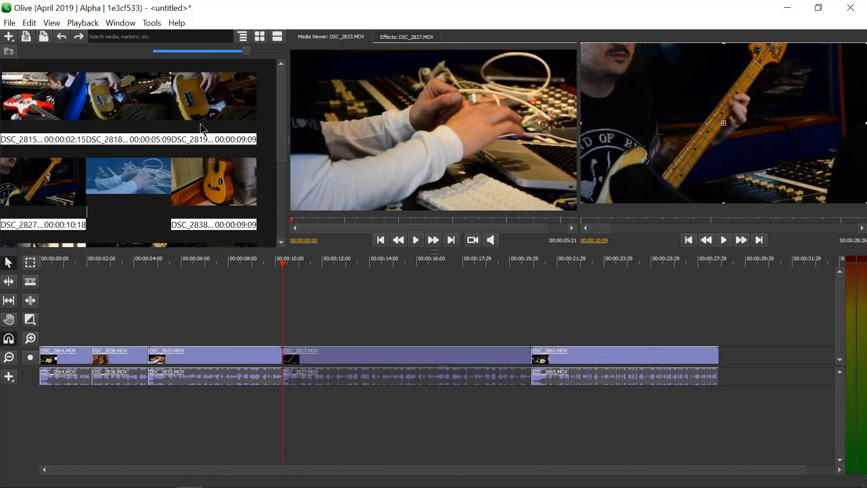
double_click(213, 180)
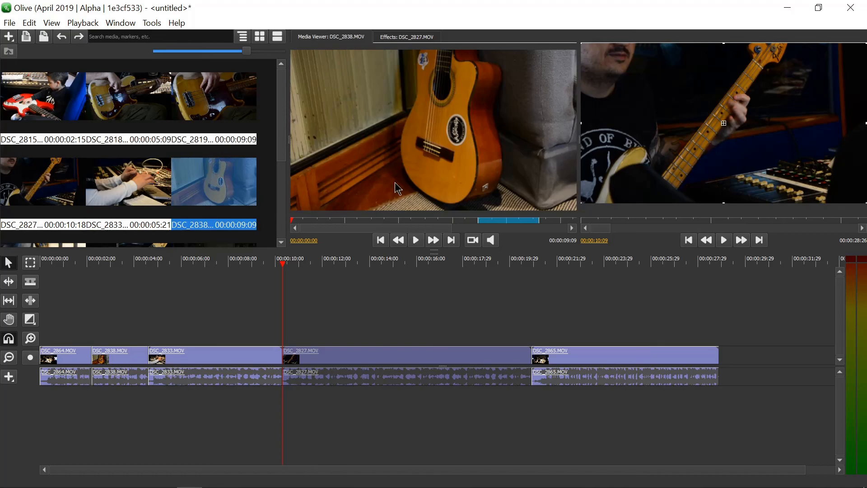
- Mark DSC_2838's In at 00:00:01:03 and Out at 00:00:02:23
left_click(351, 220)
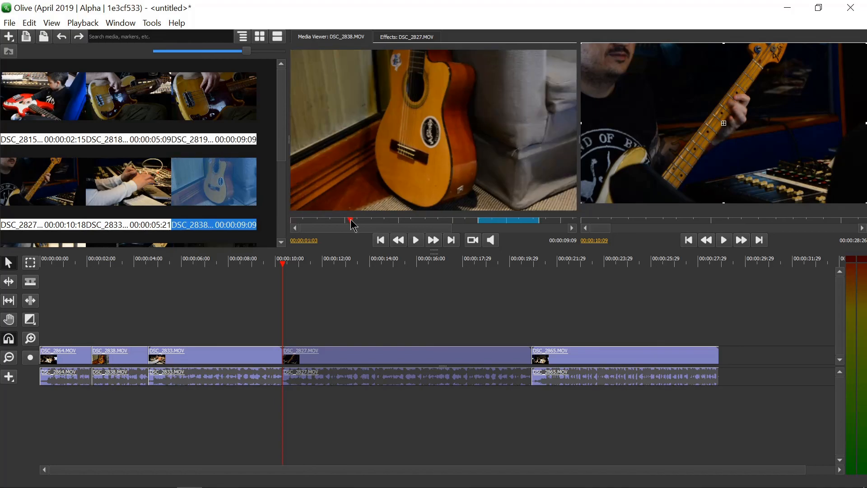
key("i")
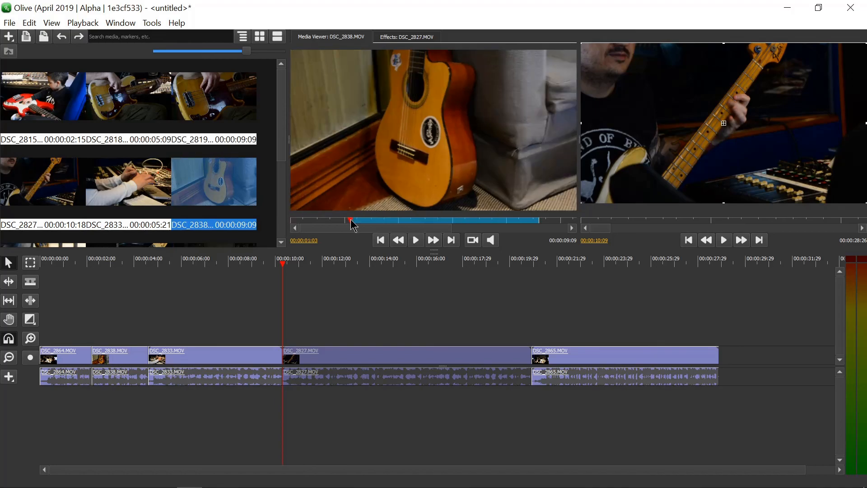
left_click(441, 221)
key("o")
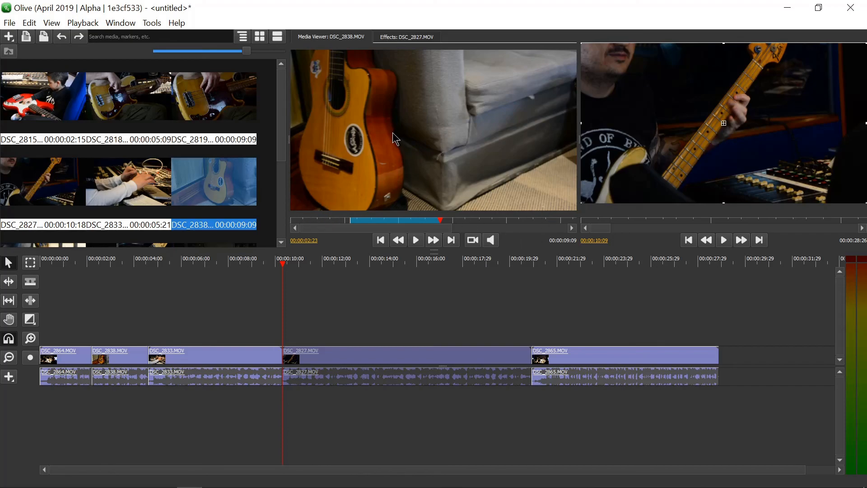
- Drop the DSC_2838 subclip past DSC_2865 and ripple-delete the gap before it
left_click_drag(387, 132, 799, 365)
left_click_drag(396, 155, 796, 363)
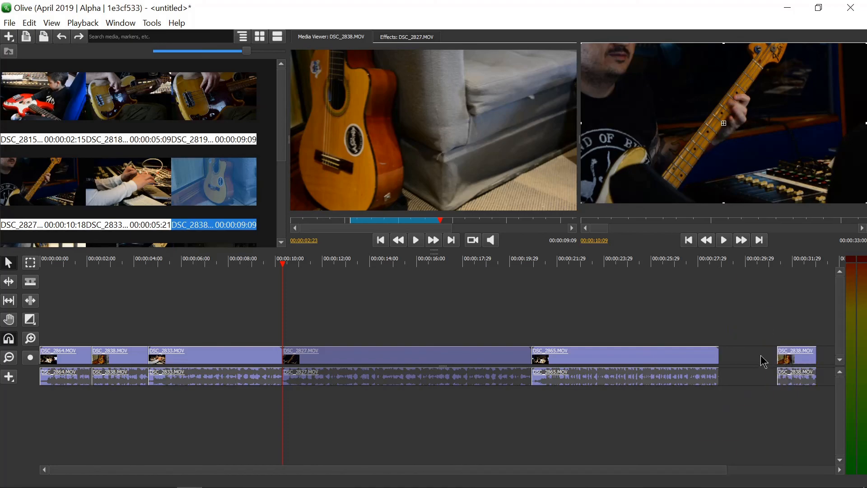
left_click(734, 261)
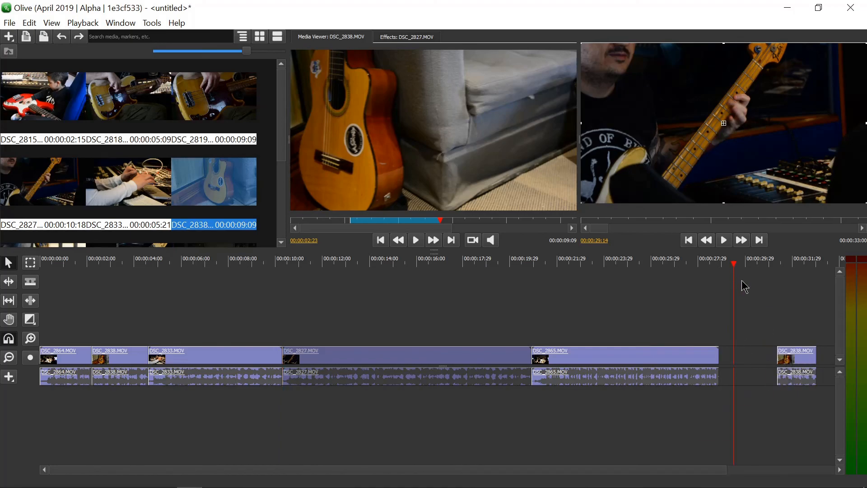
right_click(750, 357)
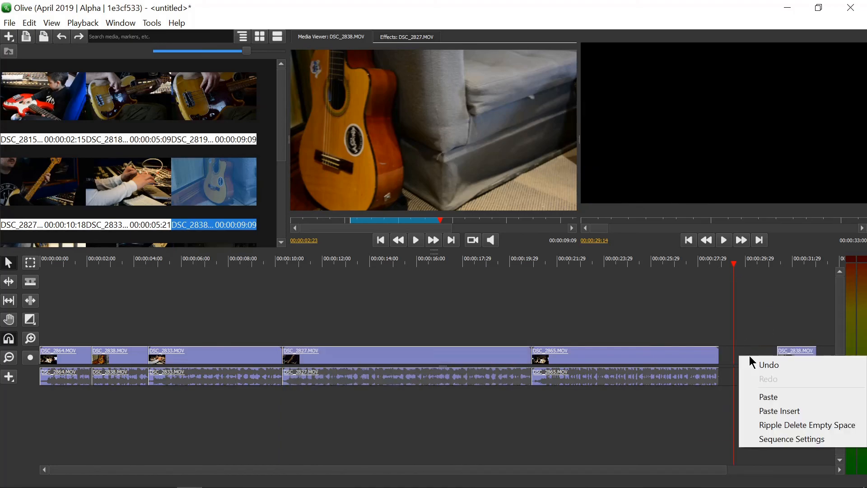
left_click(788, 430)
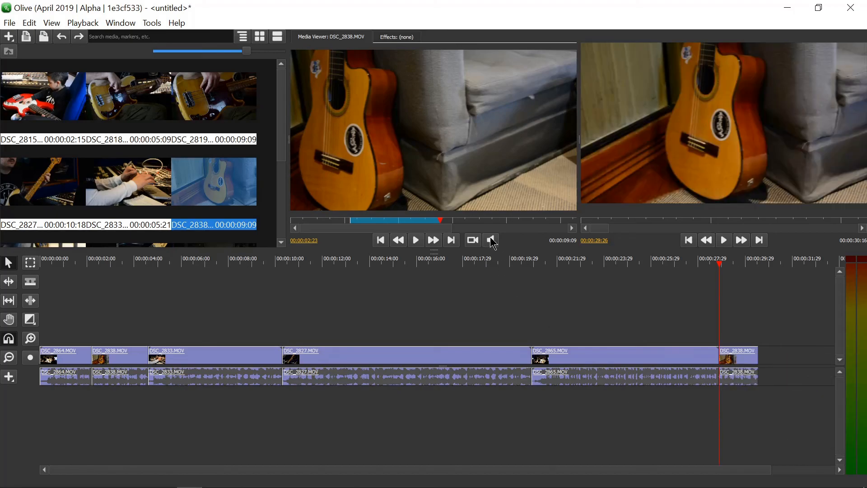